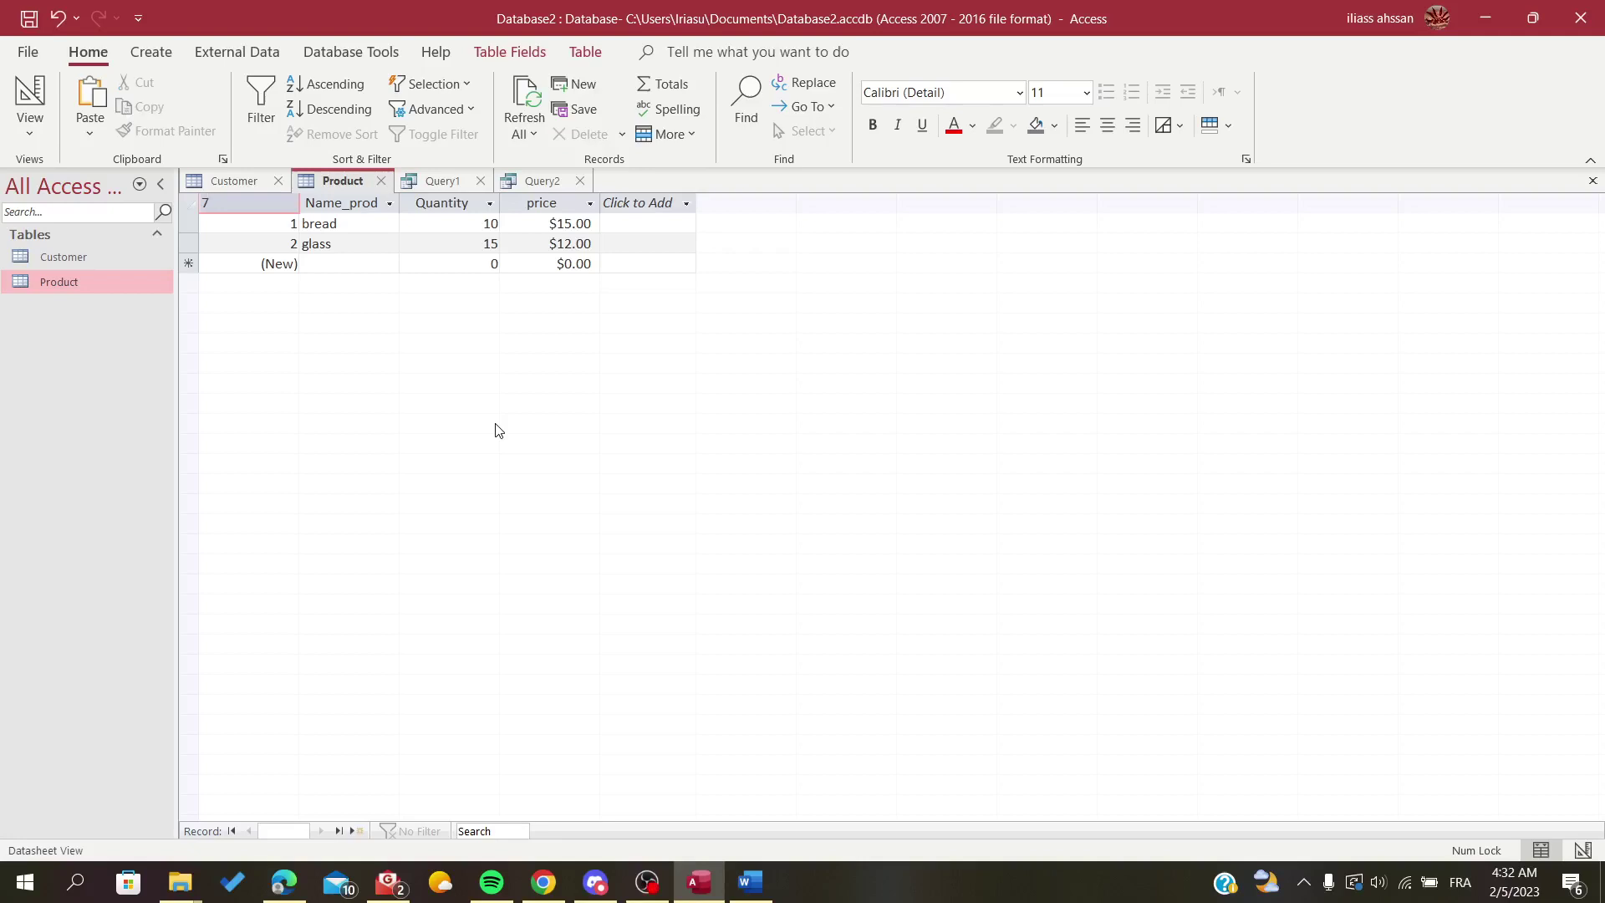
# - Select the bread record's $15.00 price cell in the Product datasheet
pyautogui.press('Tab')
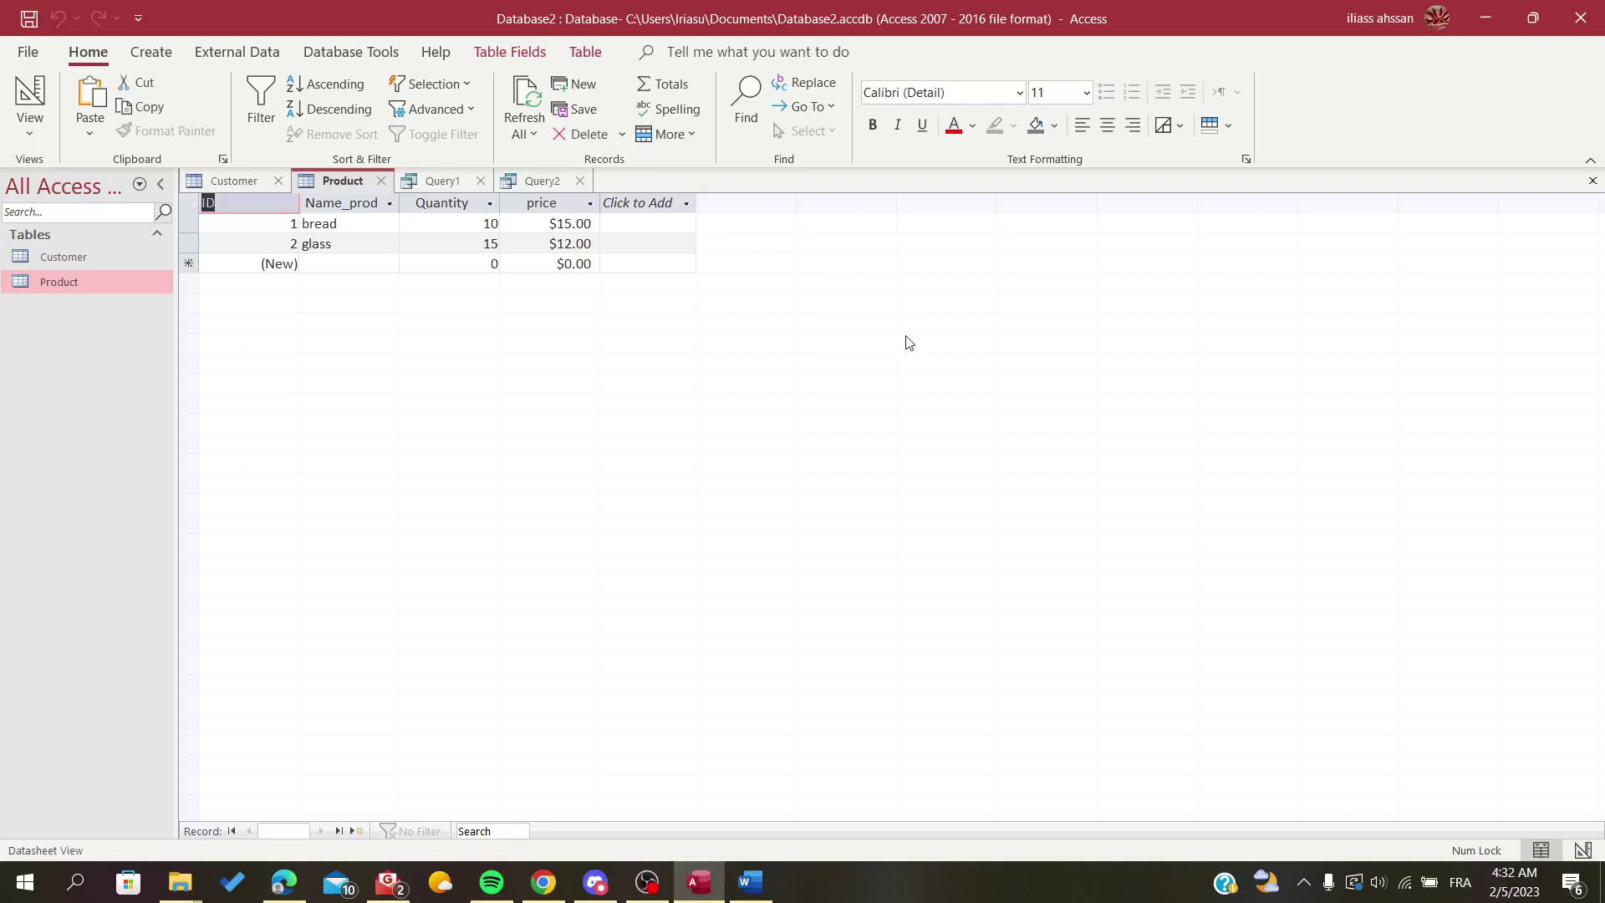
pyautogui.doubleClick(567, 221)
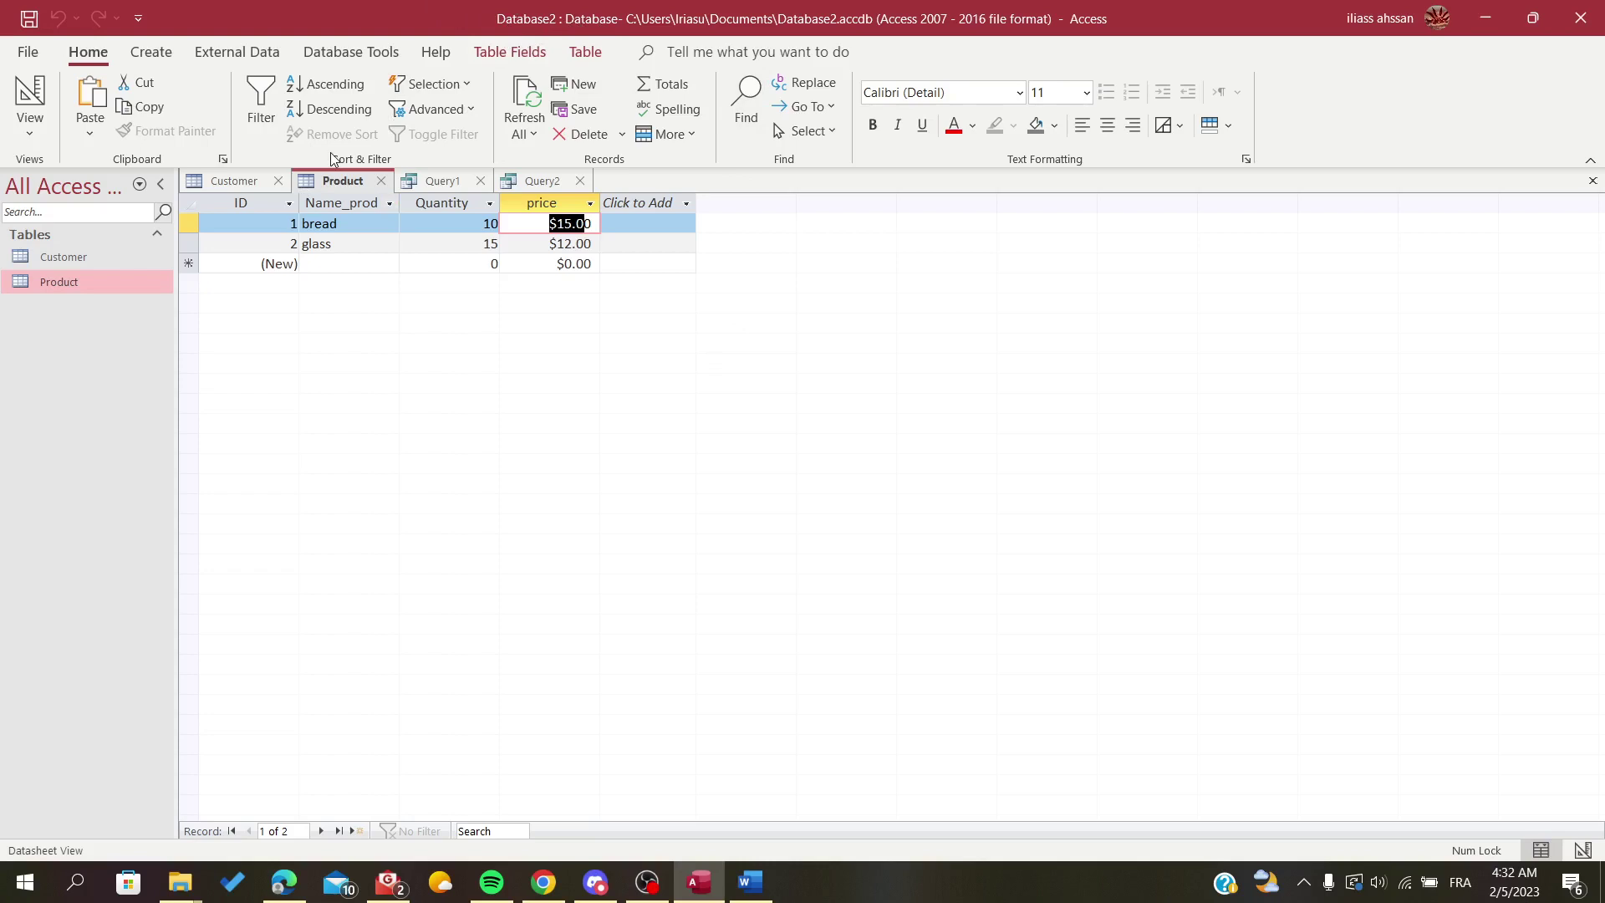
# - Open the Product table in Design view and bring up the price field's Format list
pyautogui.click(31, 94)
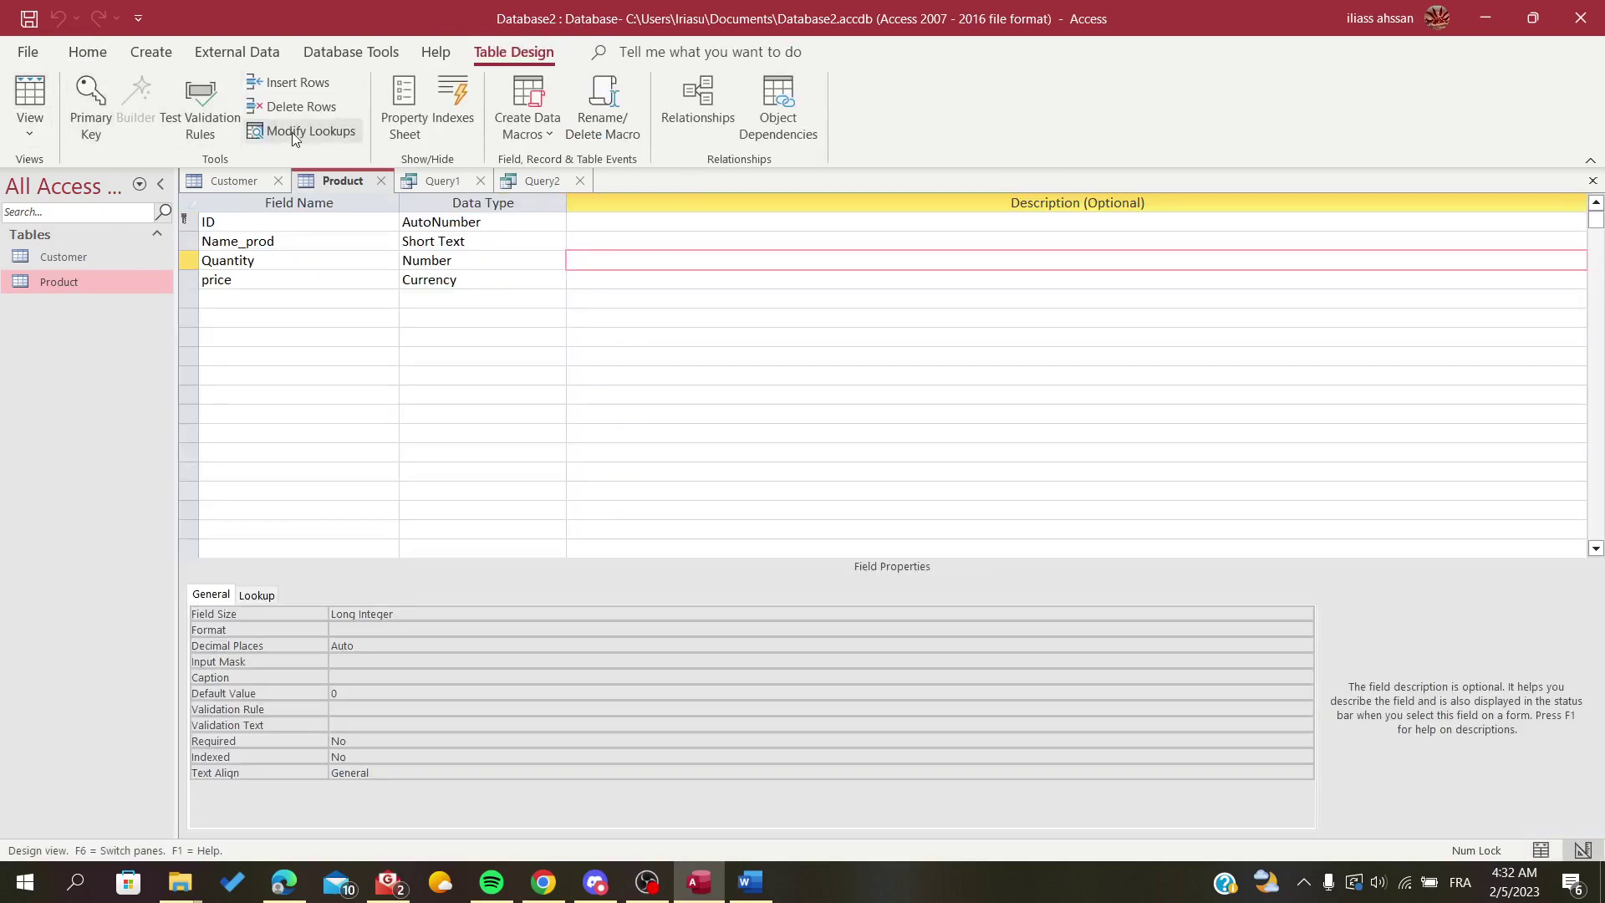
pyautogui.click(461, 280)
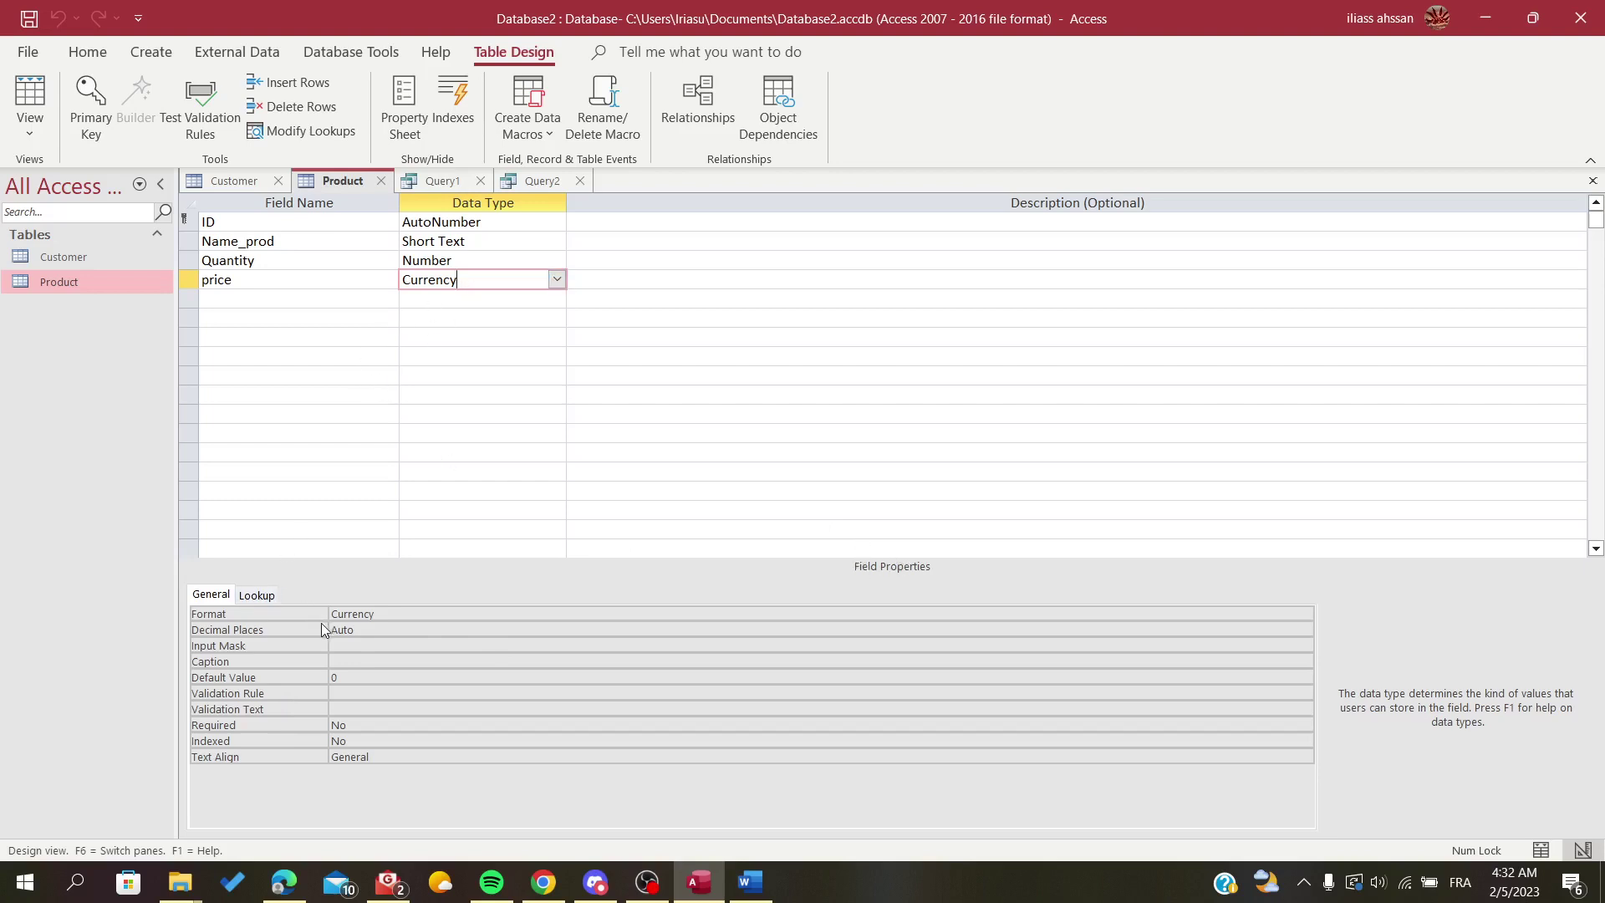
pyautogui.click(354, 615)
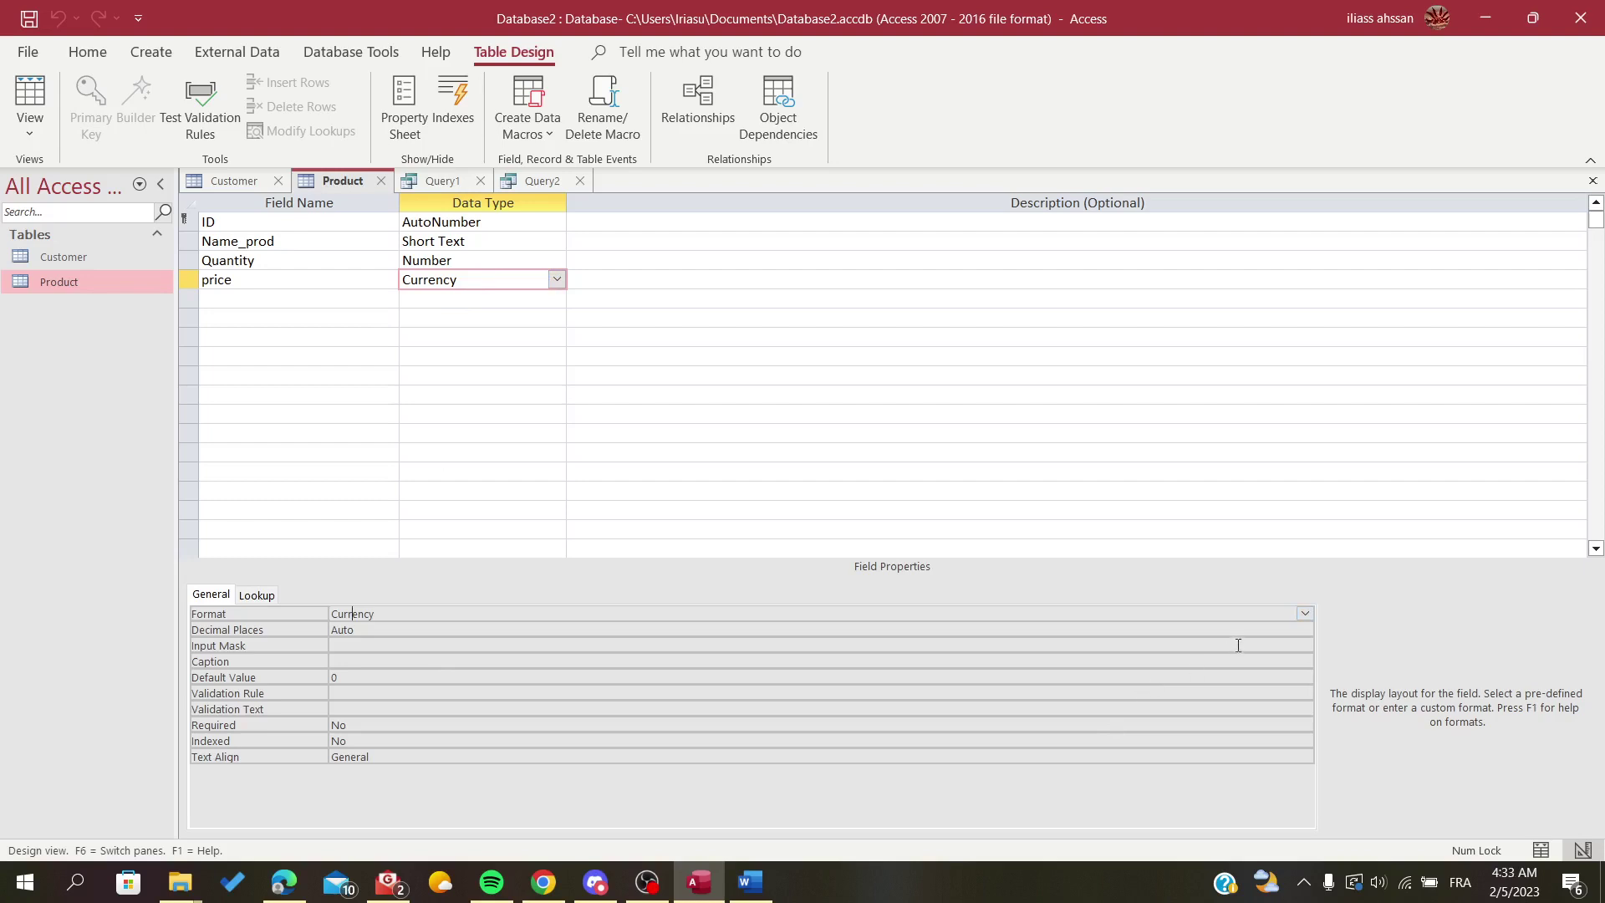
pyautogui.click(1302, 614)
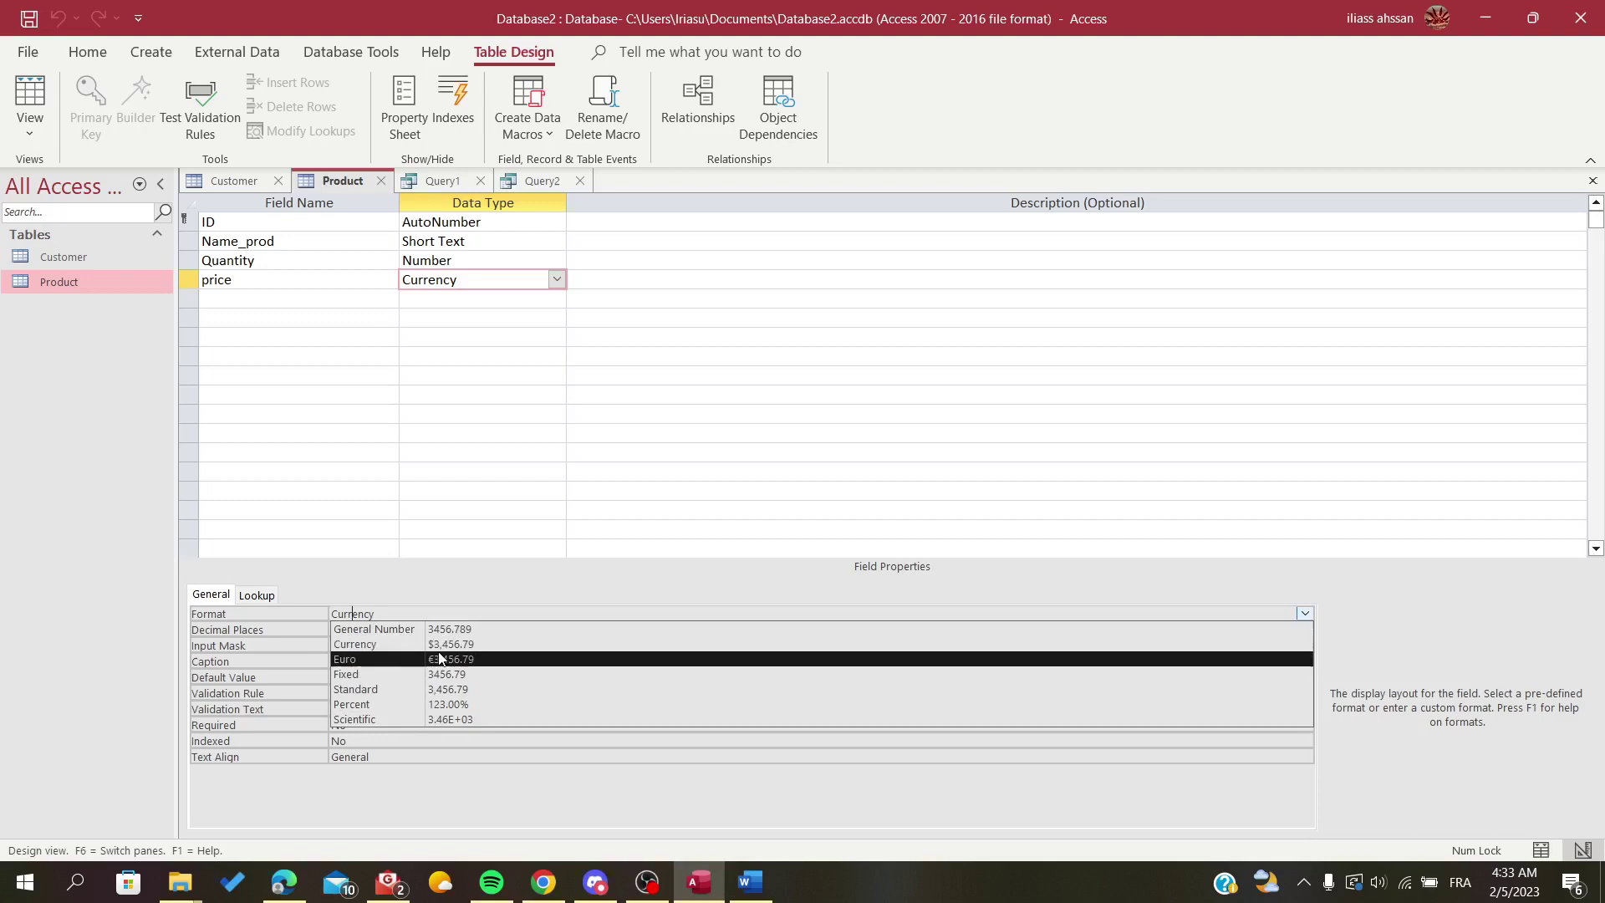
# - Cycle the keyboard input language to English and set the price format to Currency
pyautogui.press('super+space')
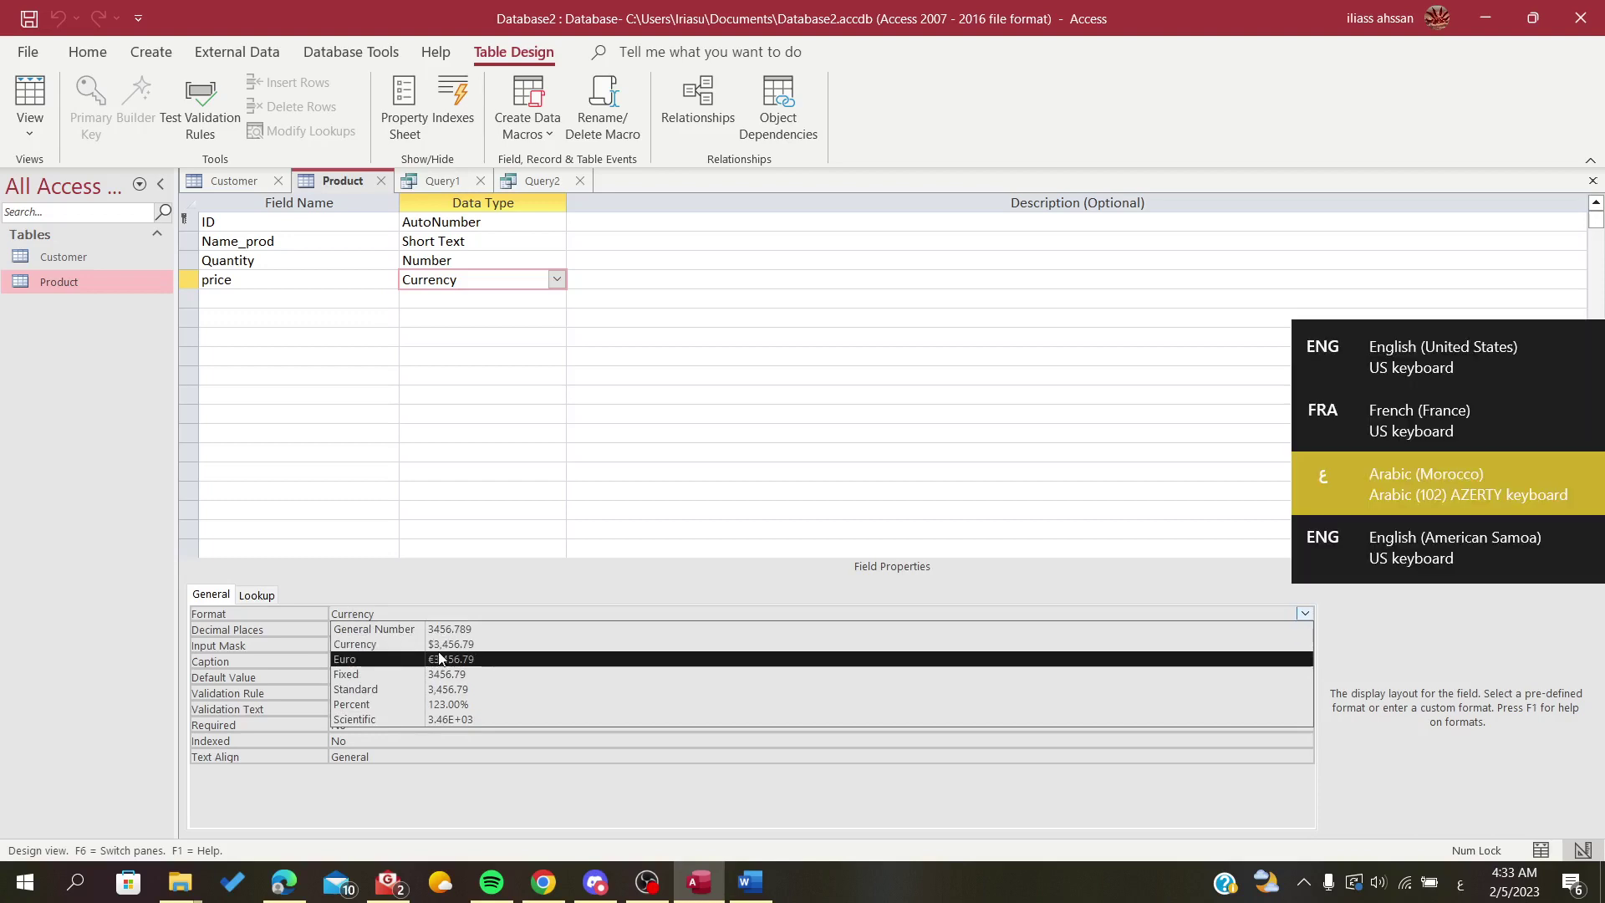
pyautogui.press('super+space')
pyautogui.press('super+space')
pyautogui.press('super+space')
pyautogui.press('super+space')
pyautogui.press('super+space')
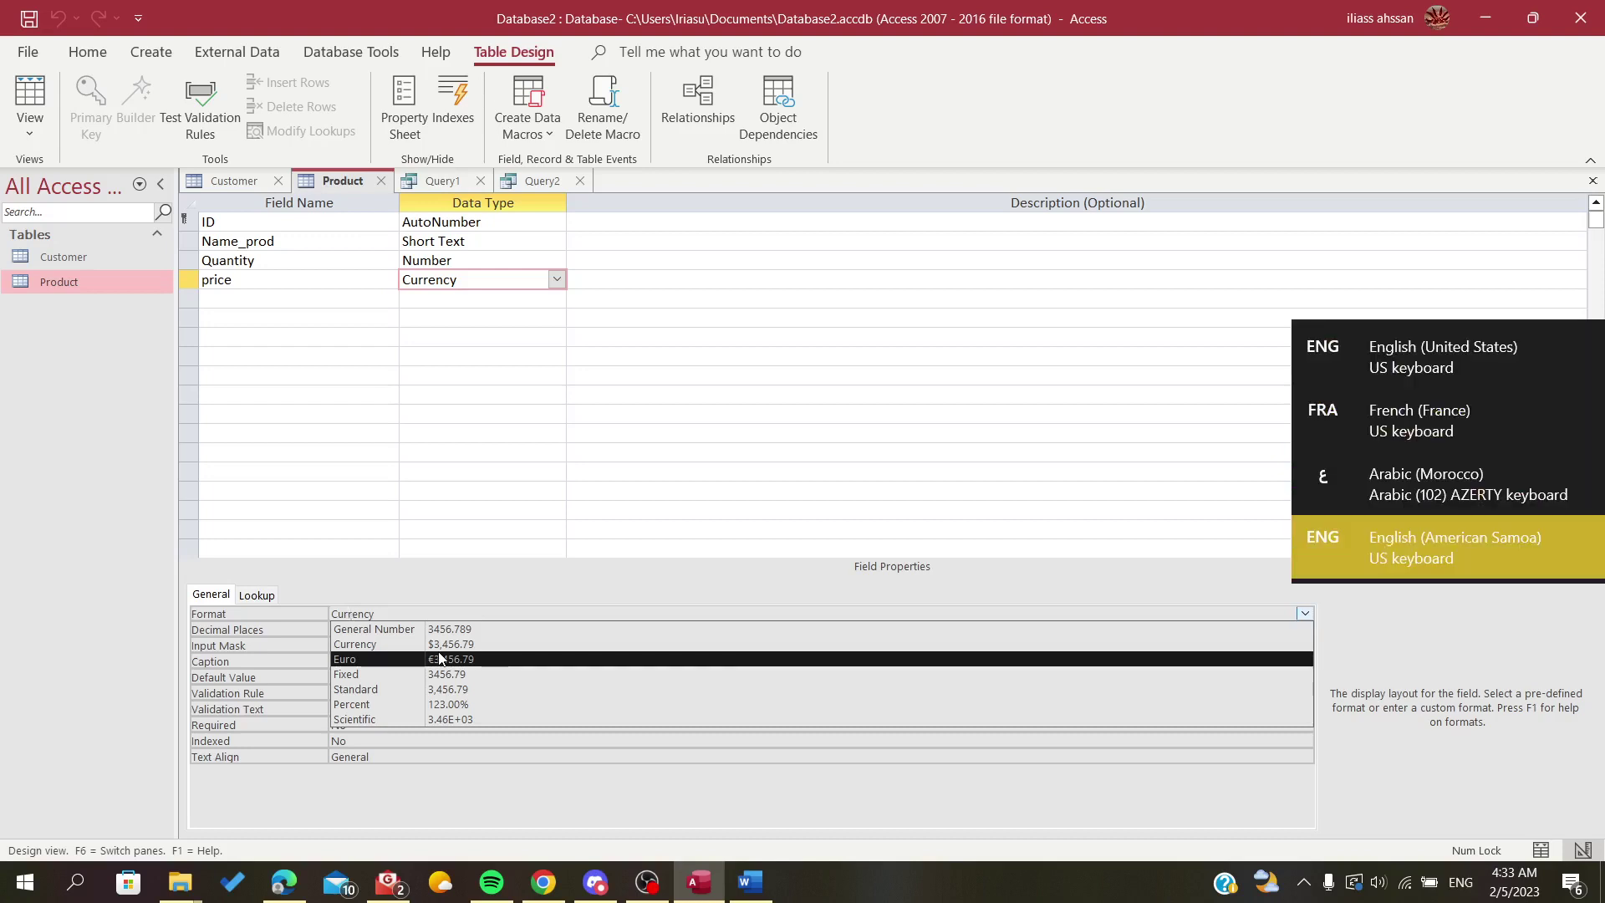
pyautogui.press('super+space')
pyautogui.press('super+space')
pyautogui.press('super+space')
pyautogui.press('super+space')
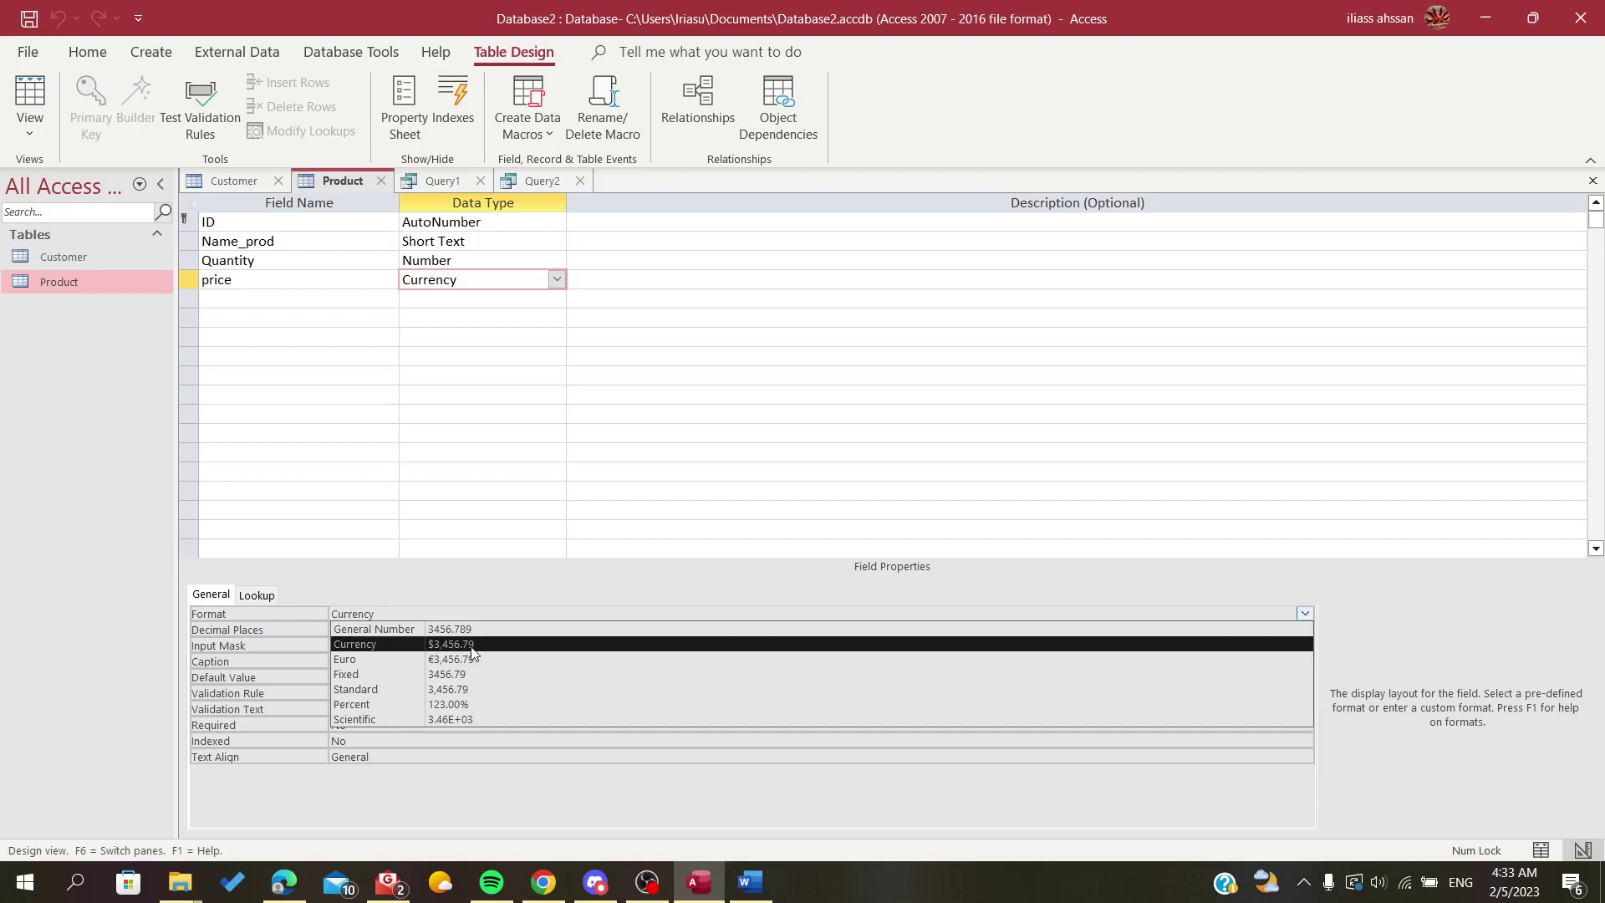
pyautogui.click(475, 645)
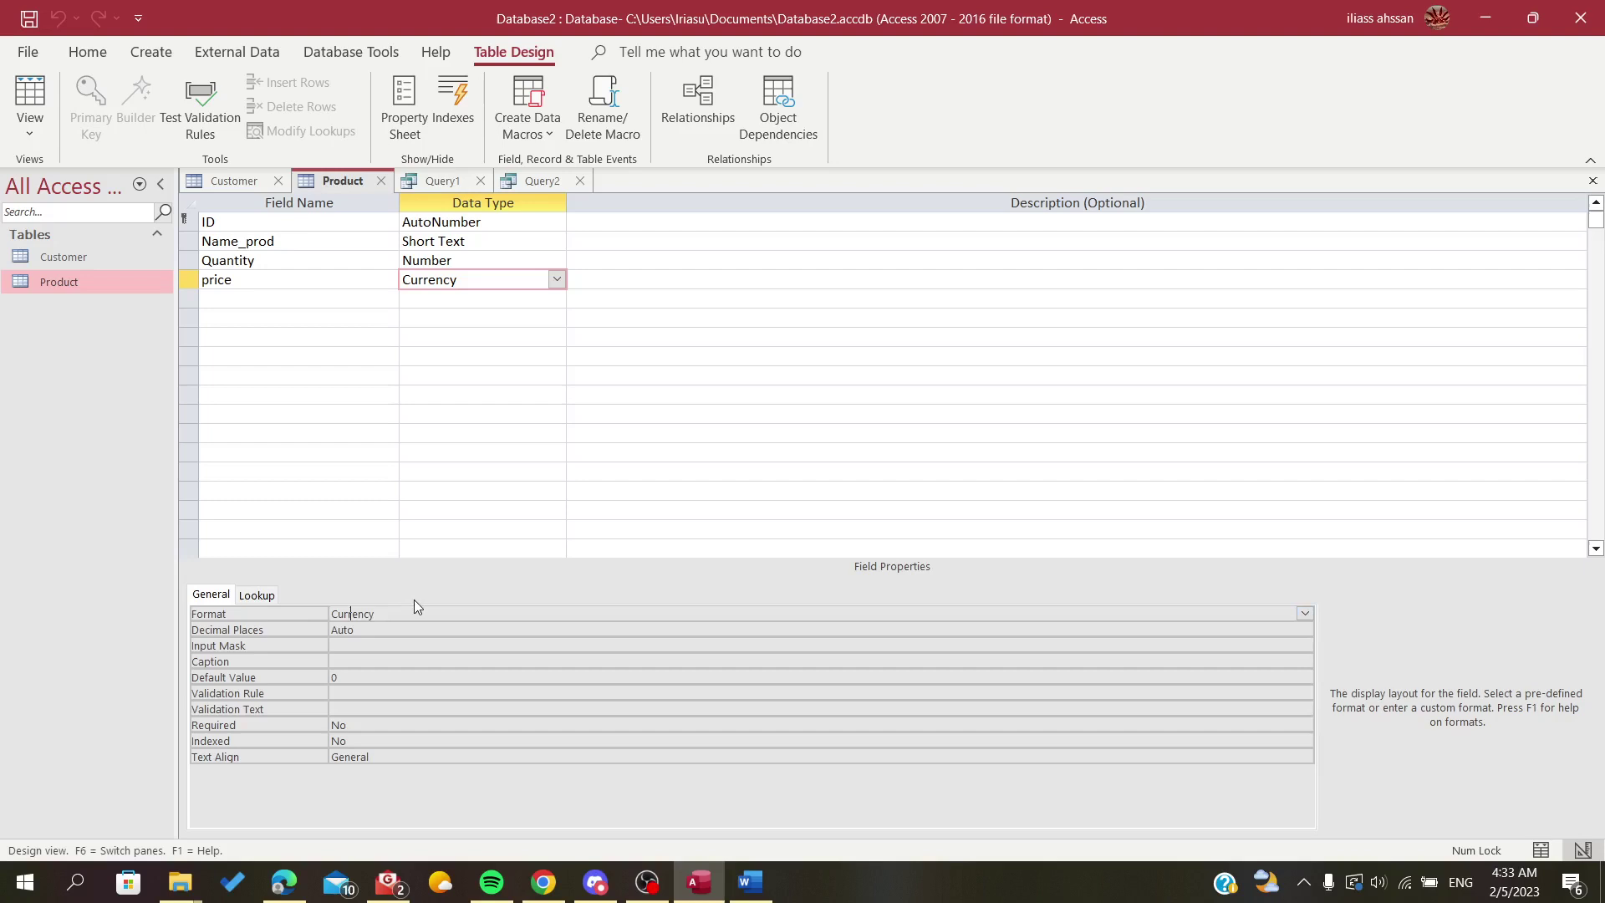
# - Search the Start menu for 'lan' and open Windows Language settings
pyautogui.press('super')
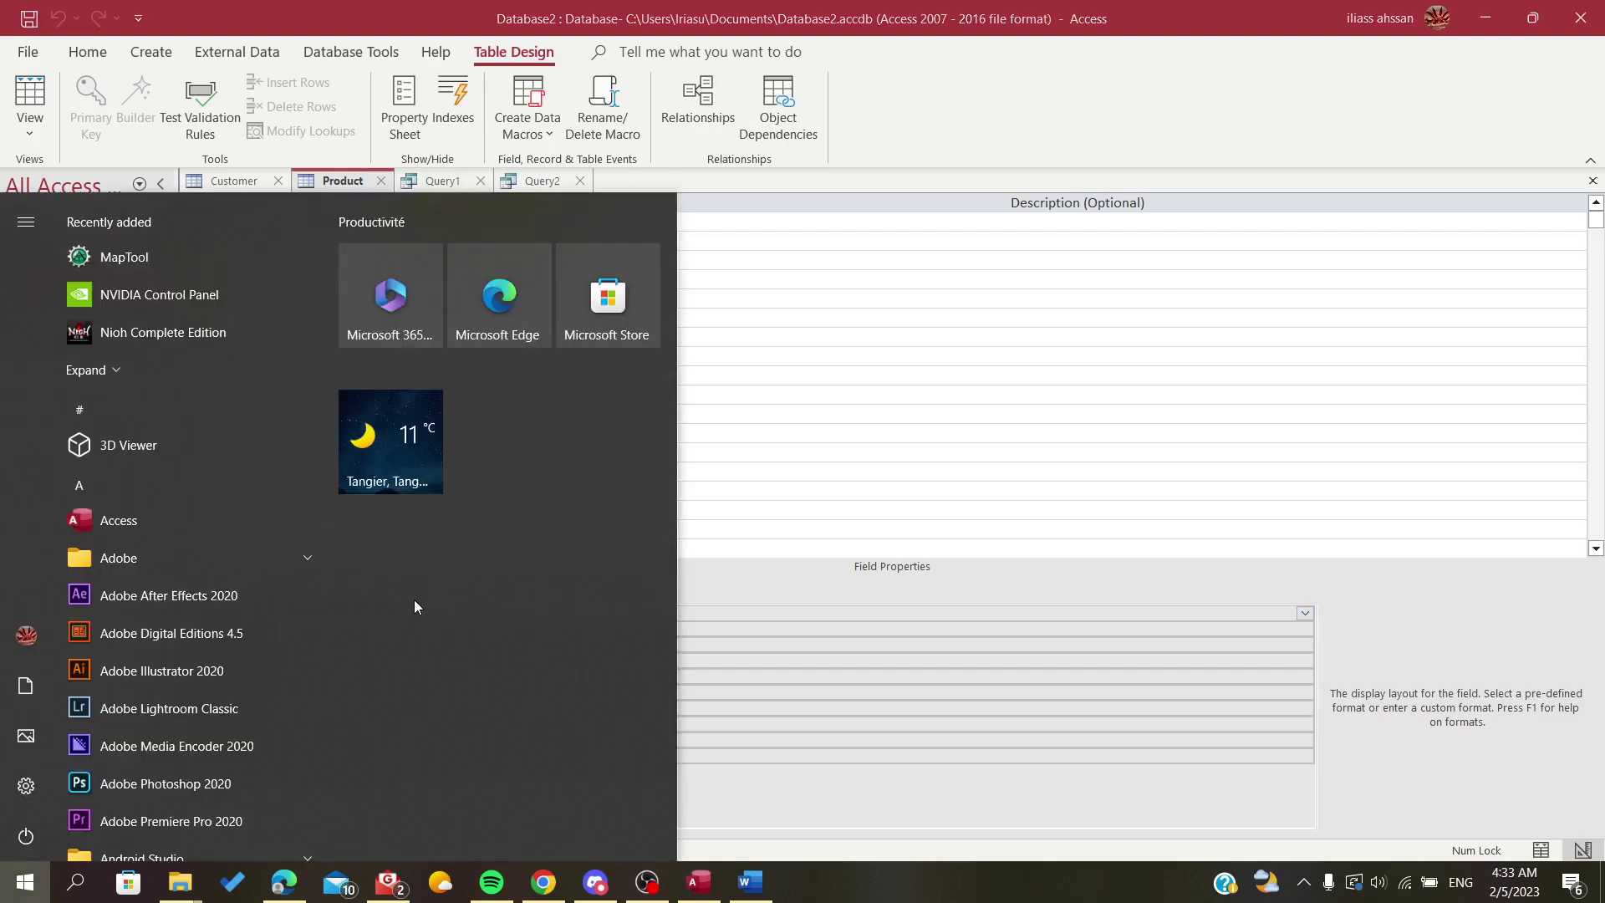
pyautogui.write('lan')
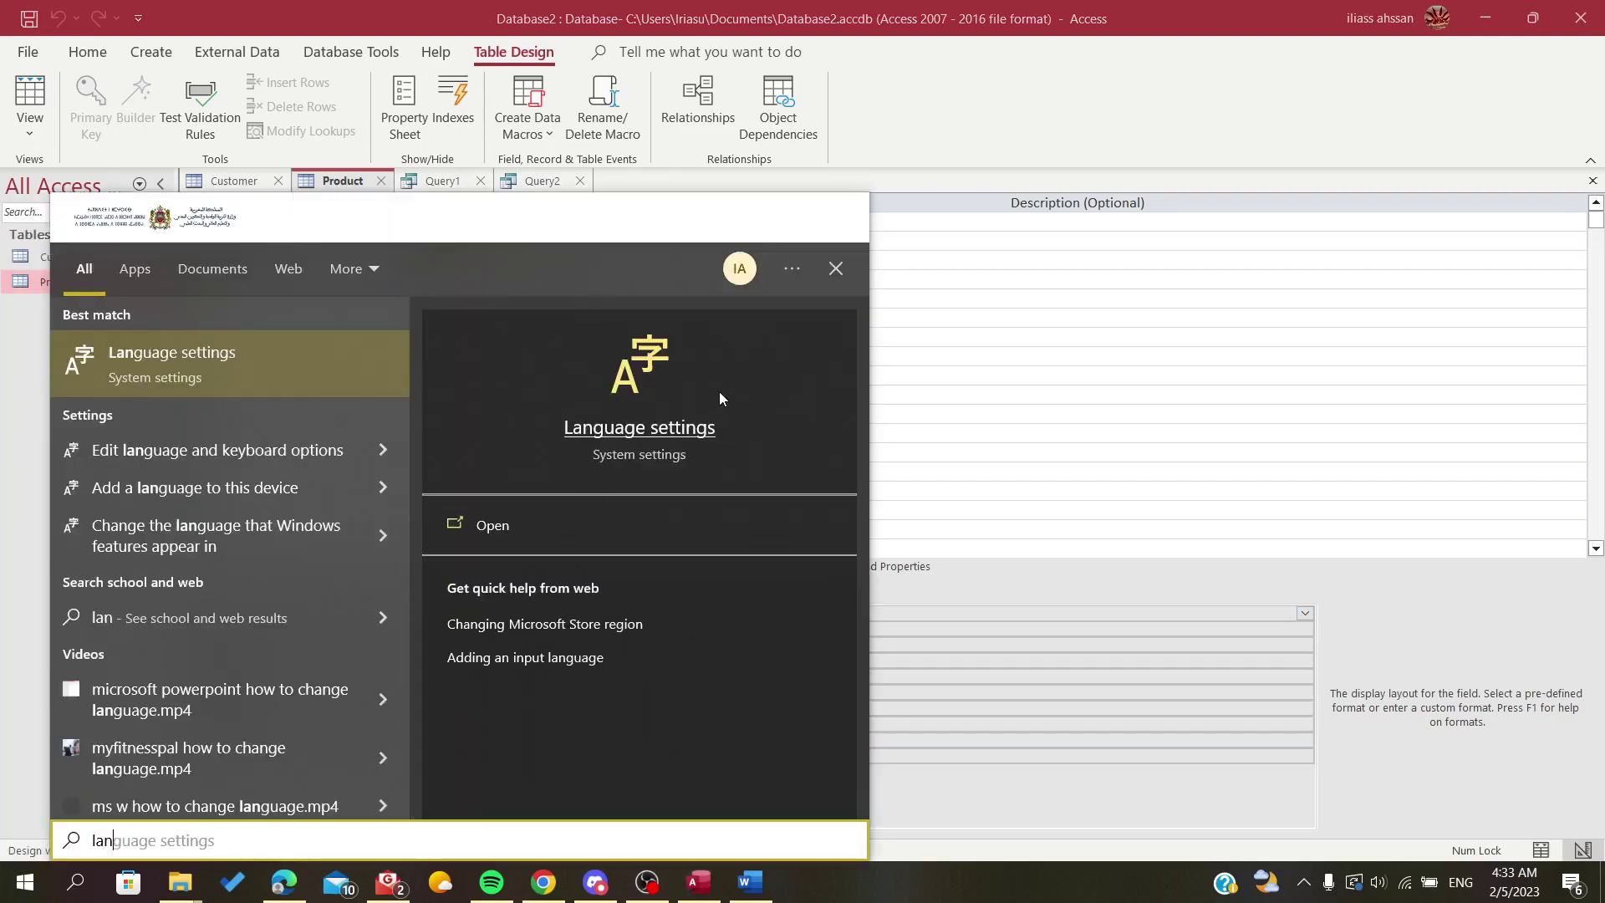
pyautogui.click(616, 433)
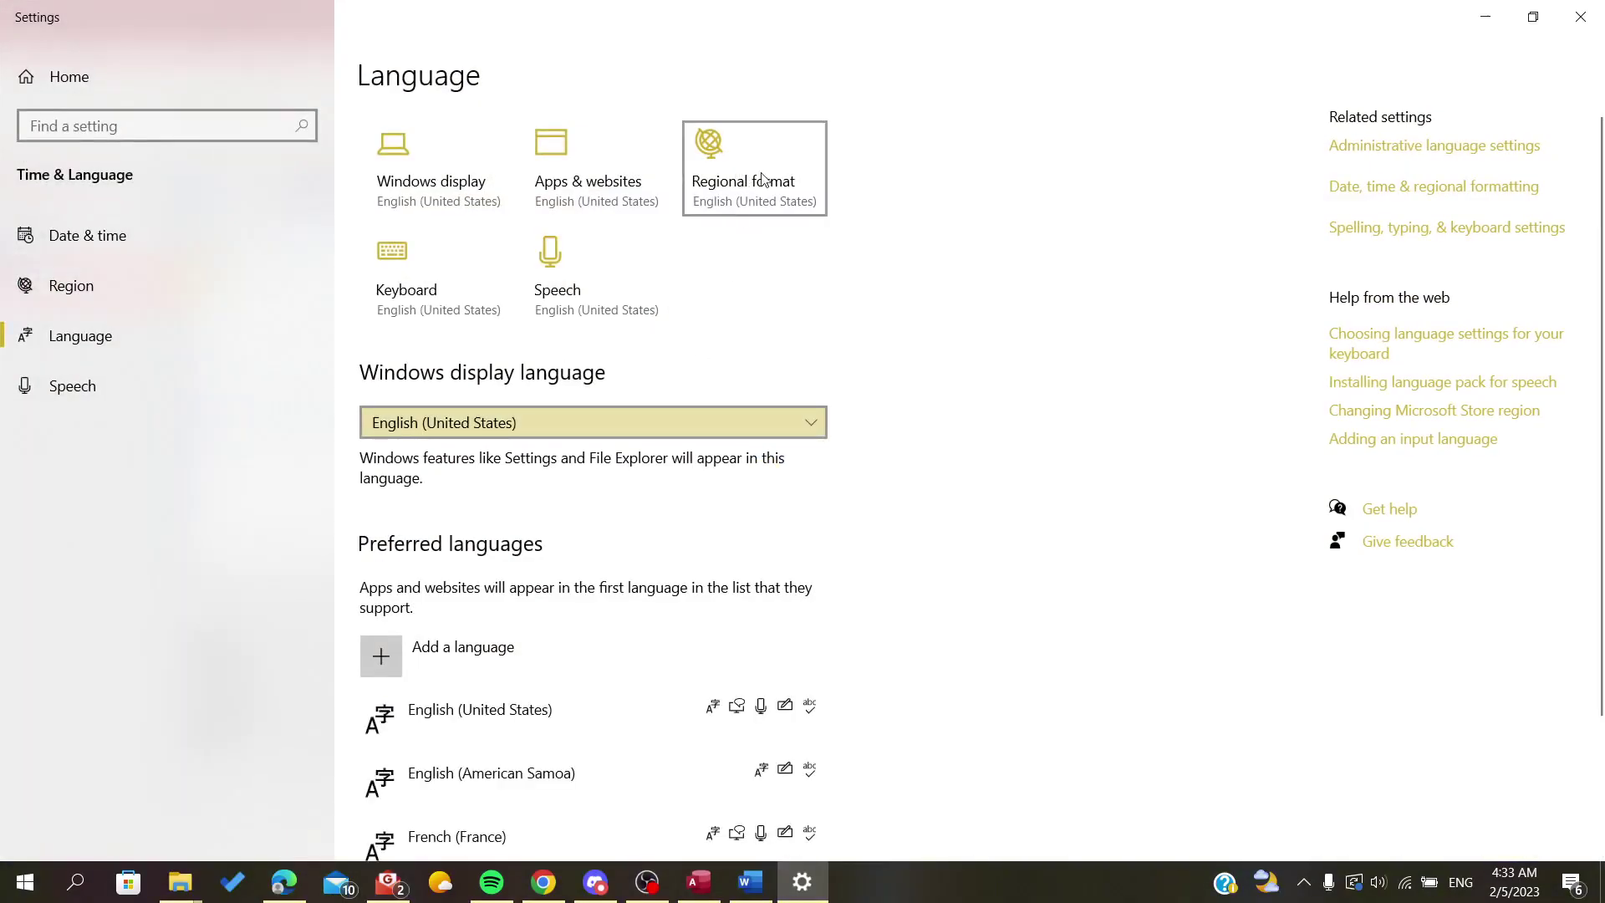
pyautogui.scroll(-2, 528, 628)
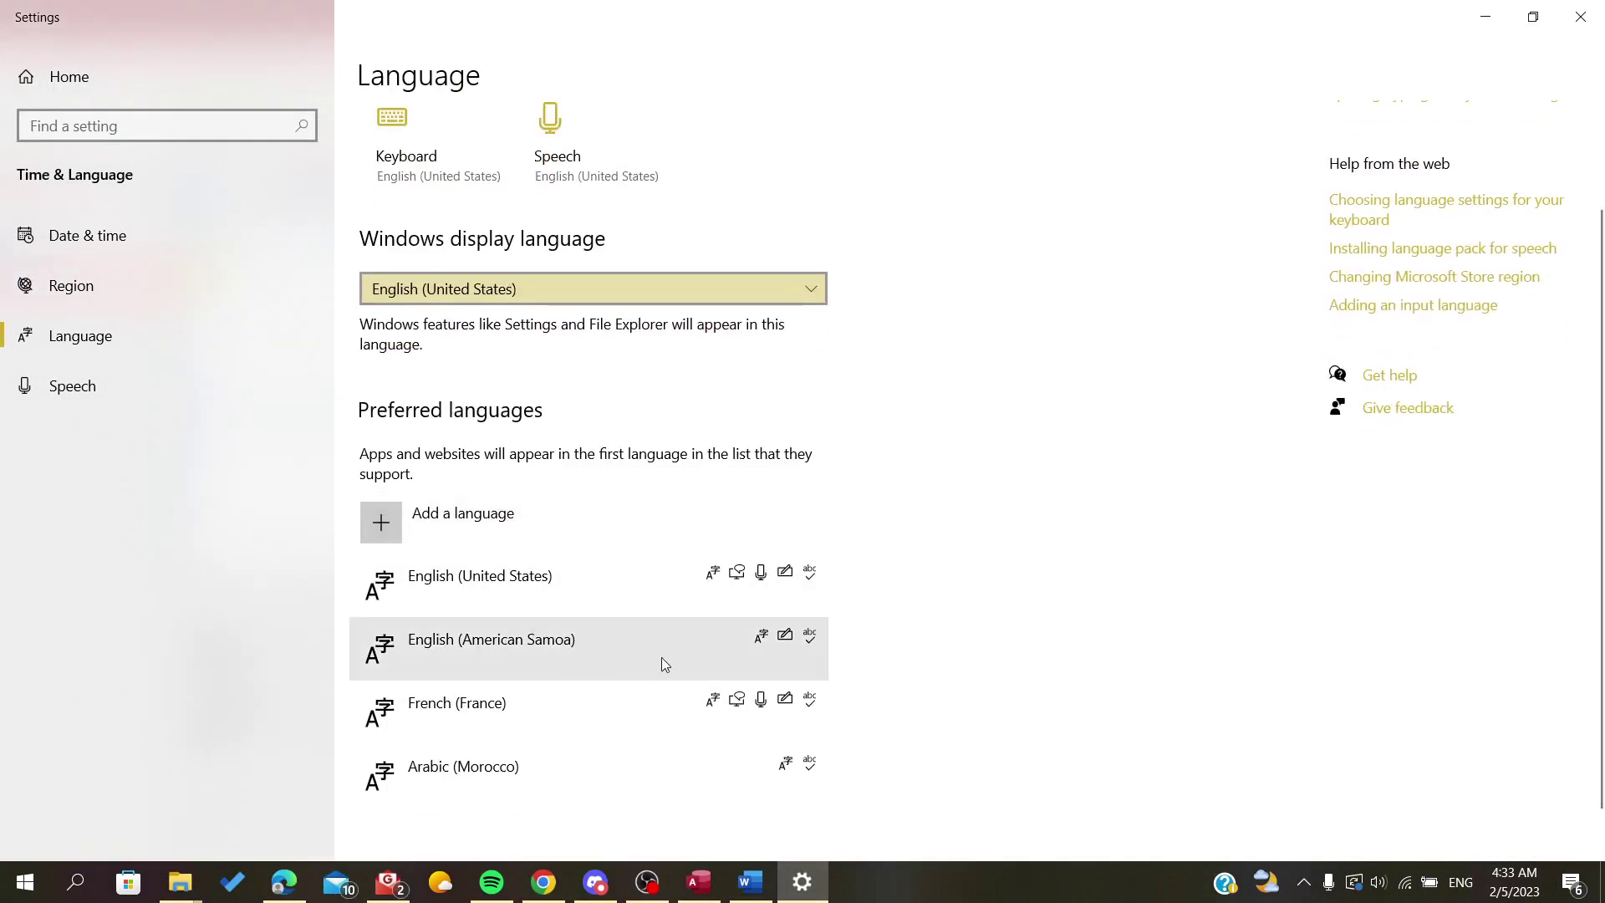
# - Remove English (American Samoa) from the preferred languages list
pyautogui.click(558, 653)
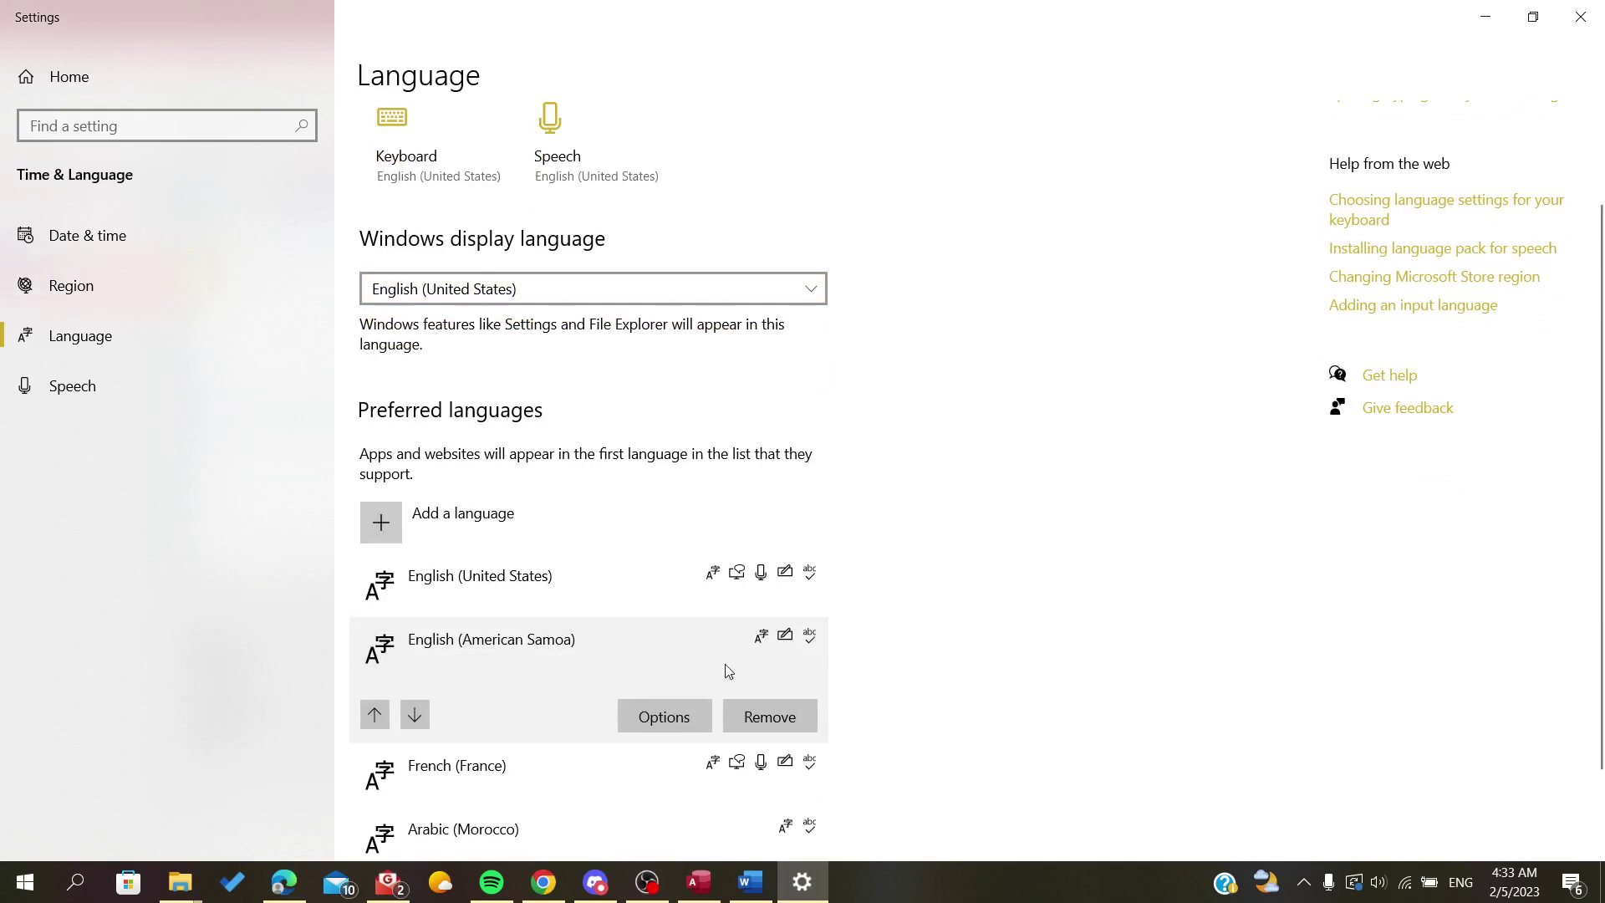
pyautogui.click(770, 716)
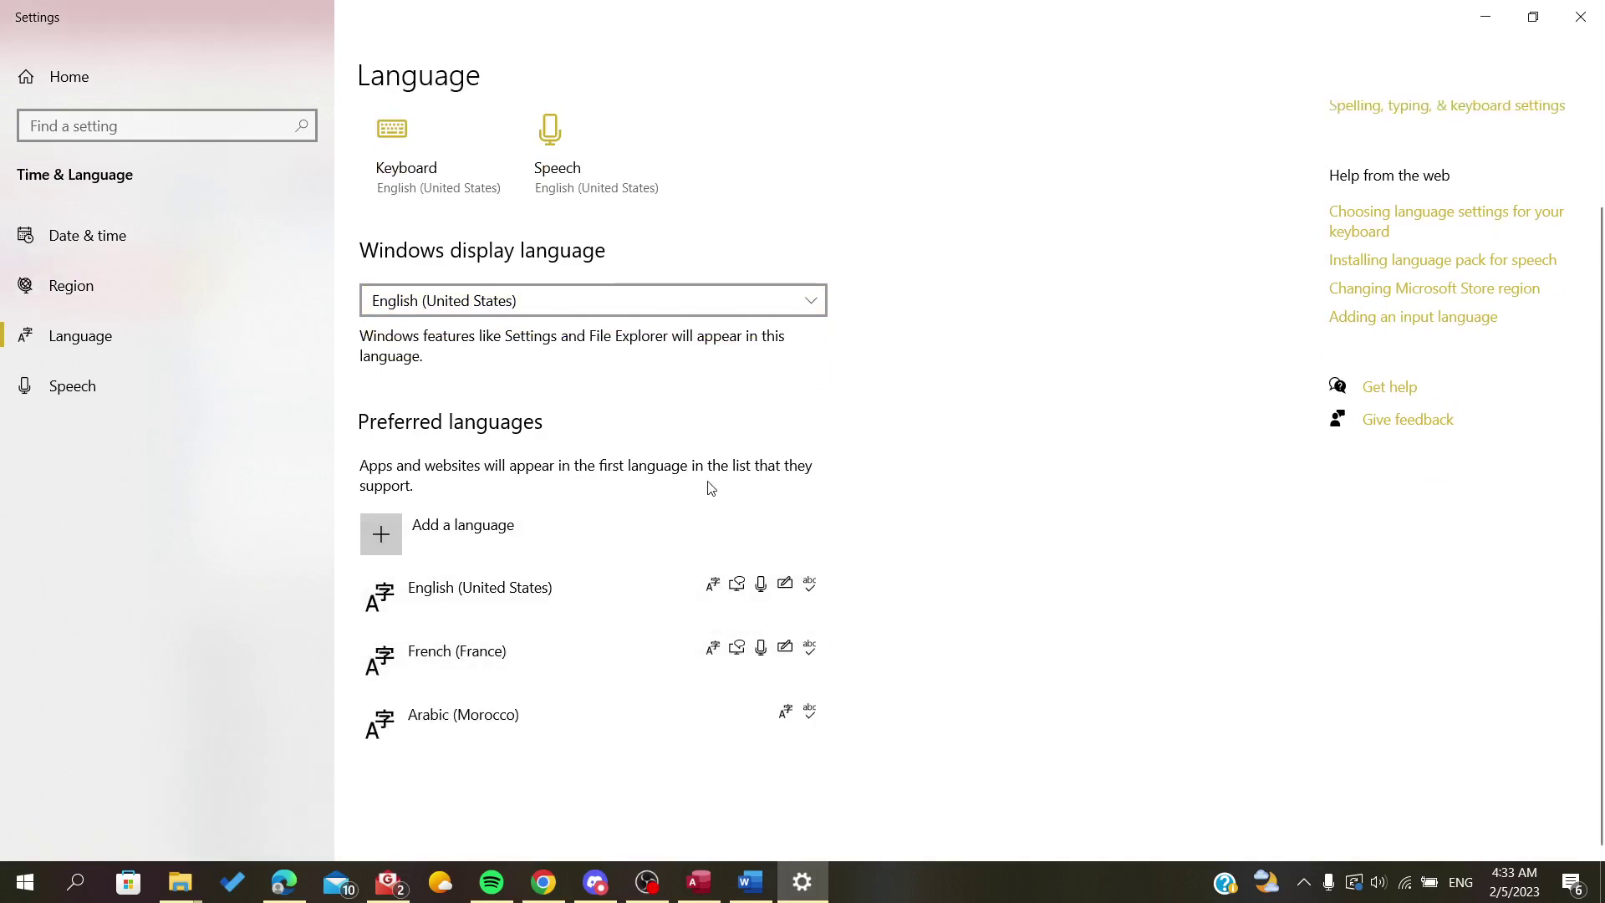
pyautogui.write('5')
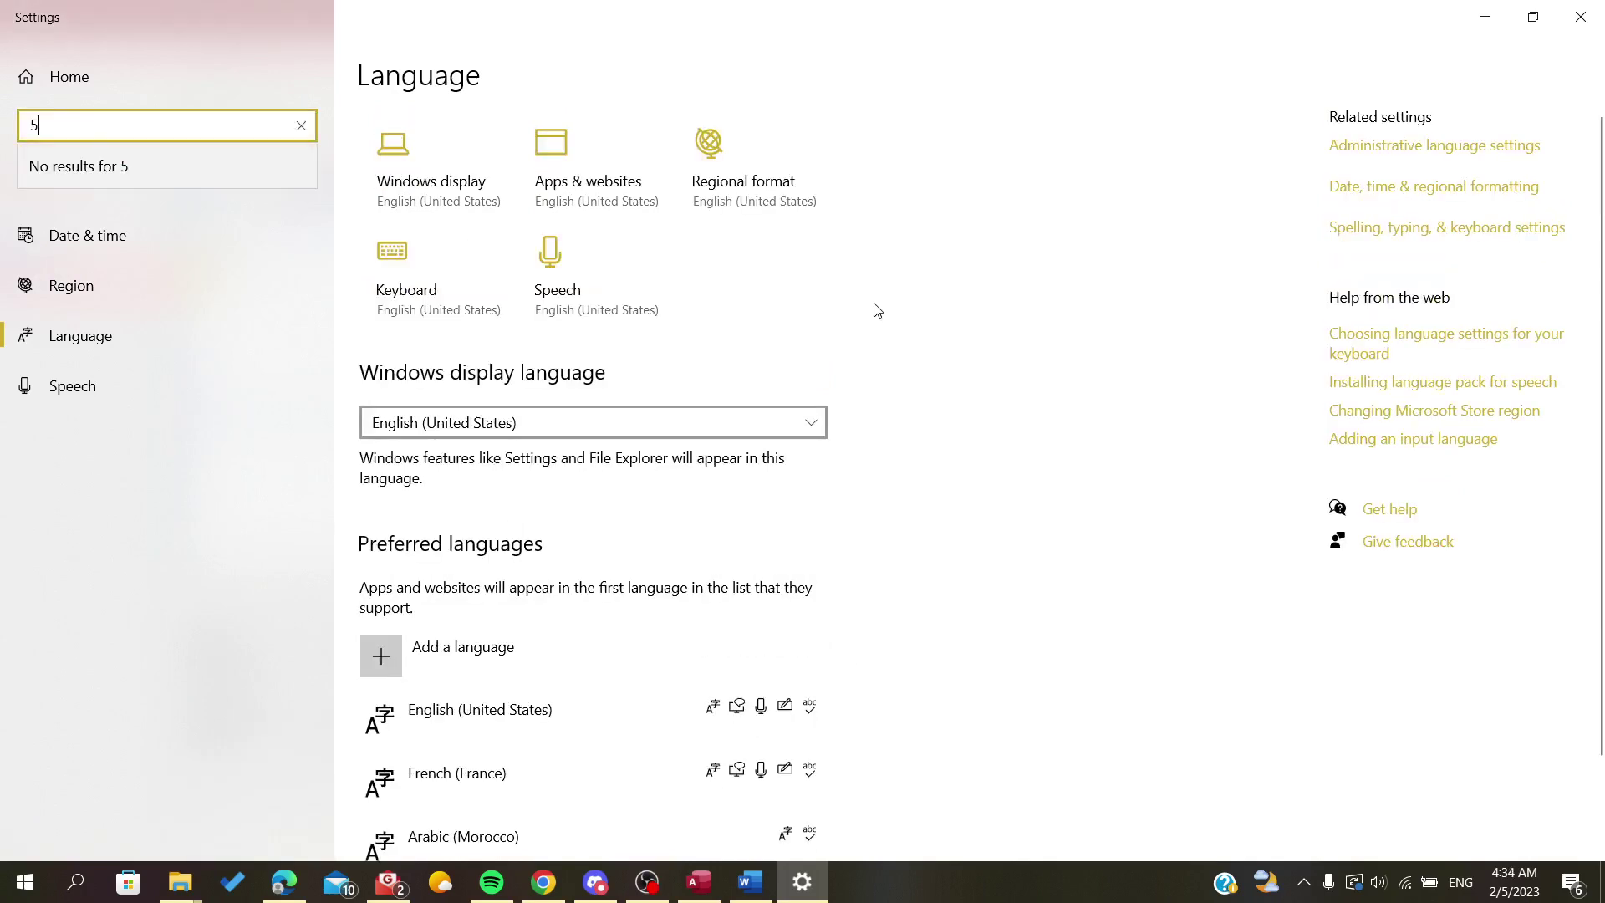
# - Reach the Control Panel Region formats dialog from Regional format, keeping English (United States)
pyautogui.click(750, 181)
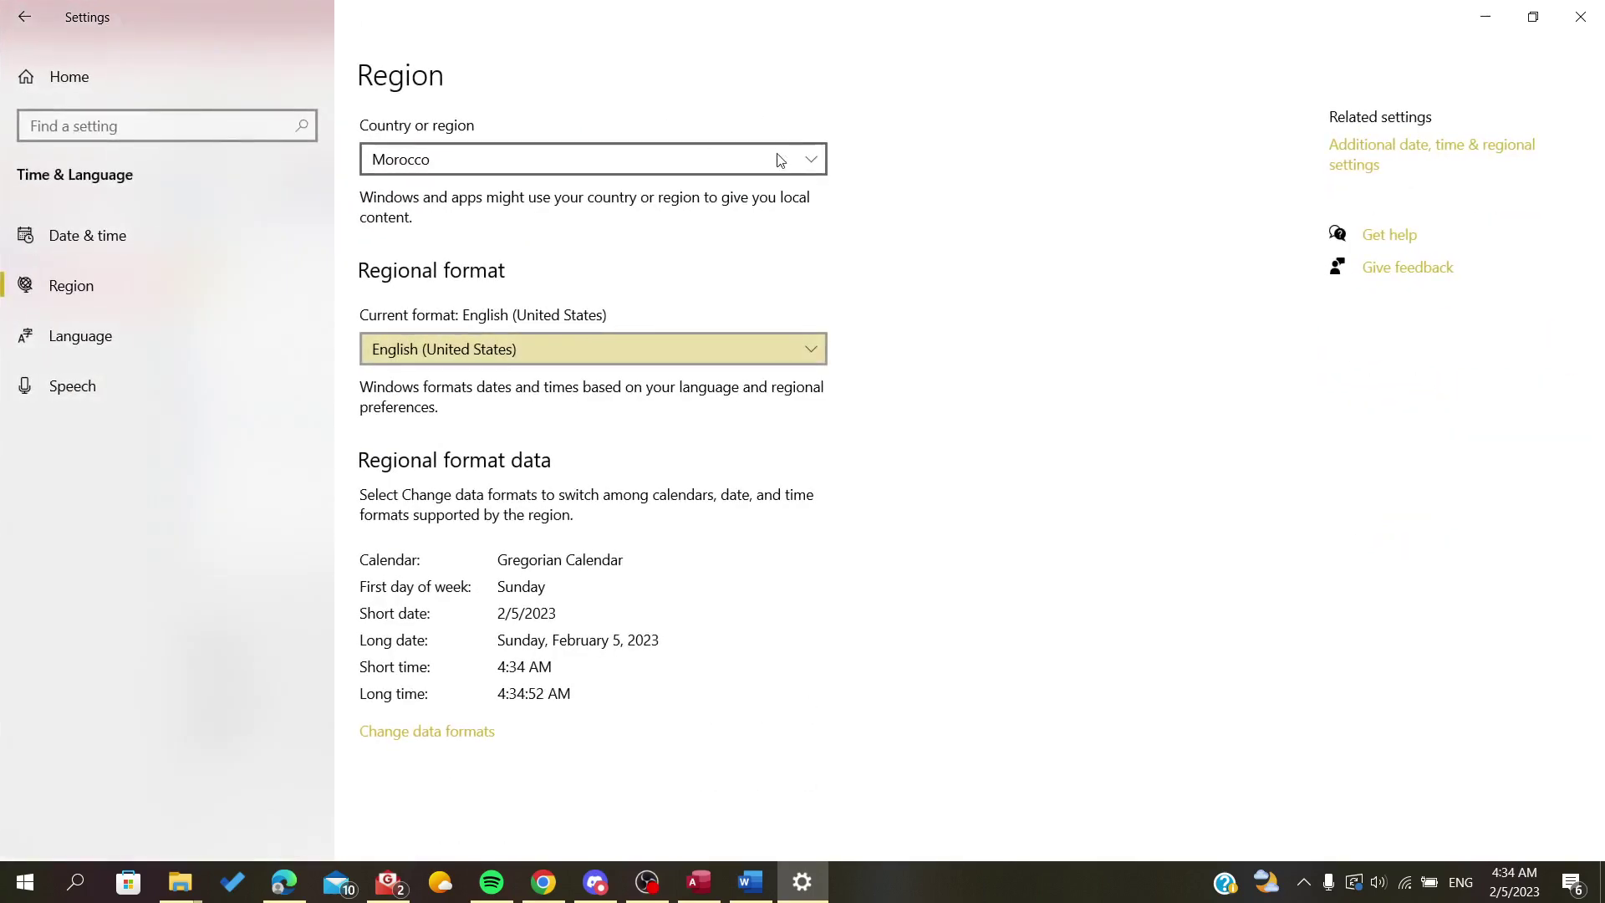
pyautogui.click(1380, 164)
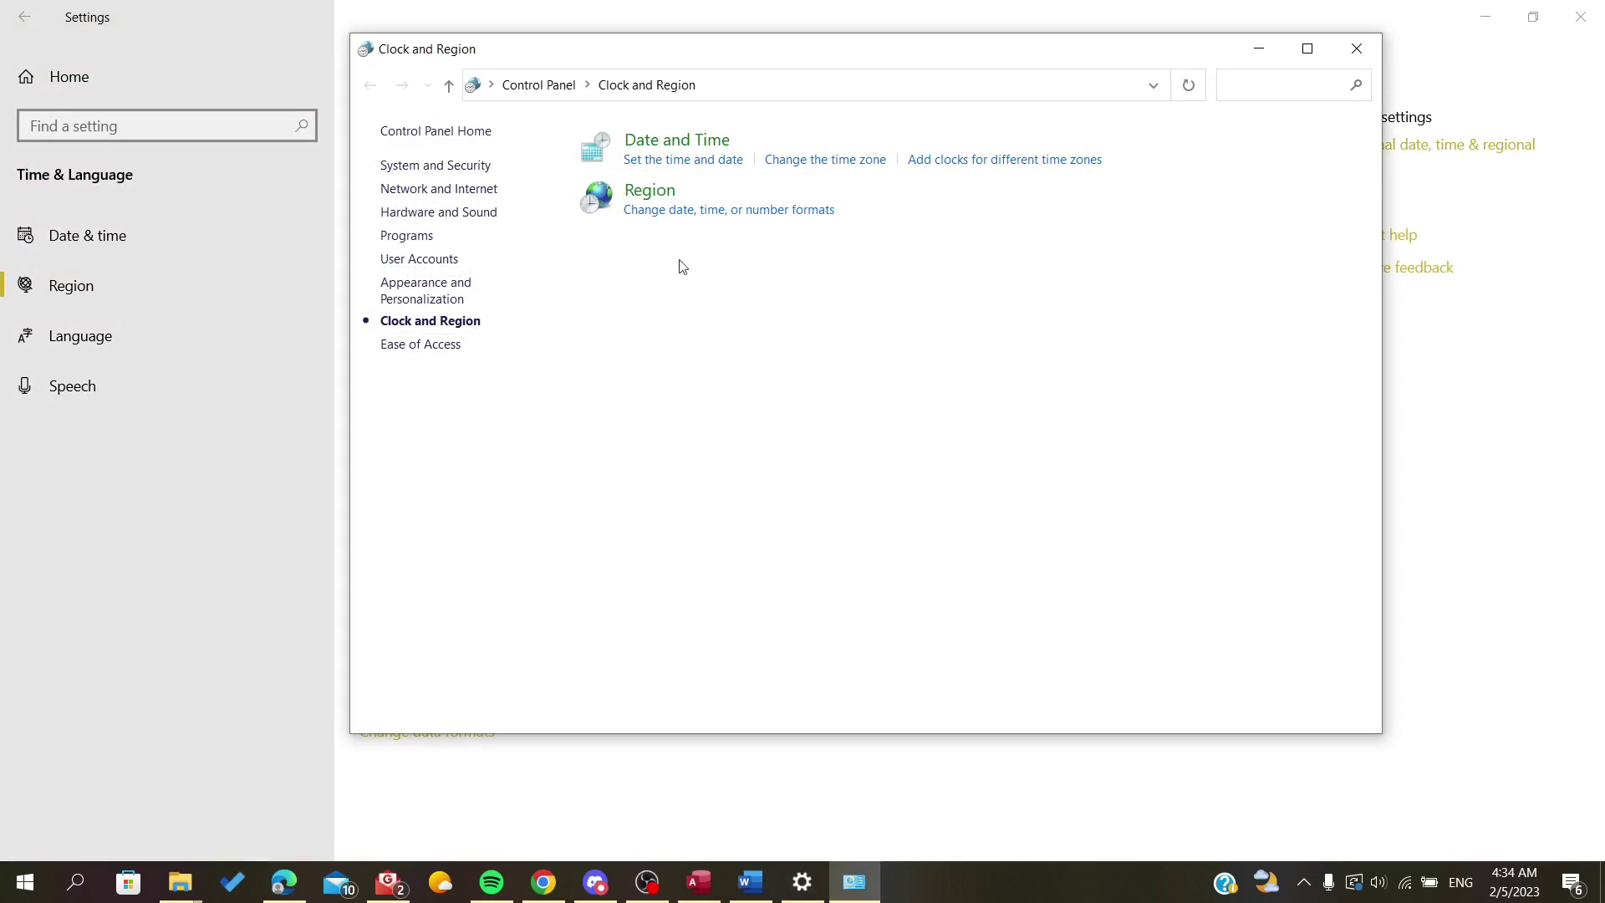
pyautogui.click(768, 213)
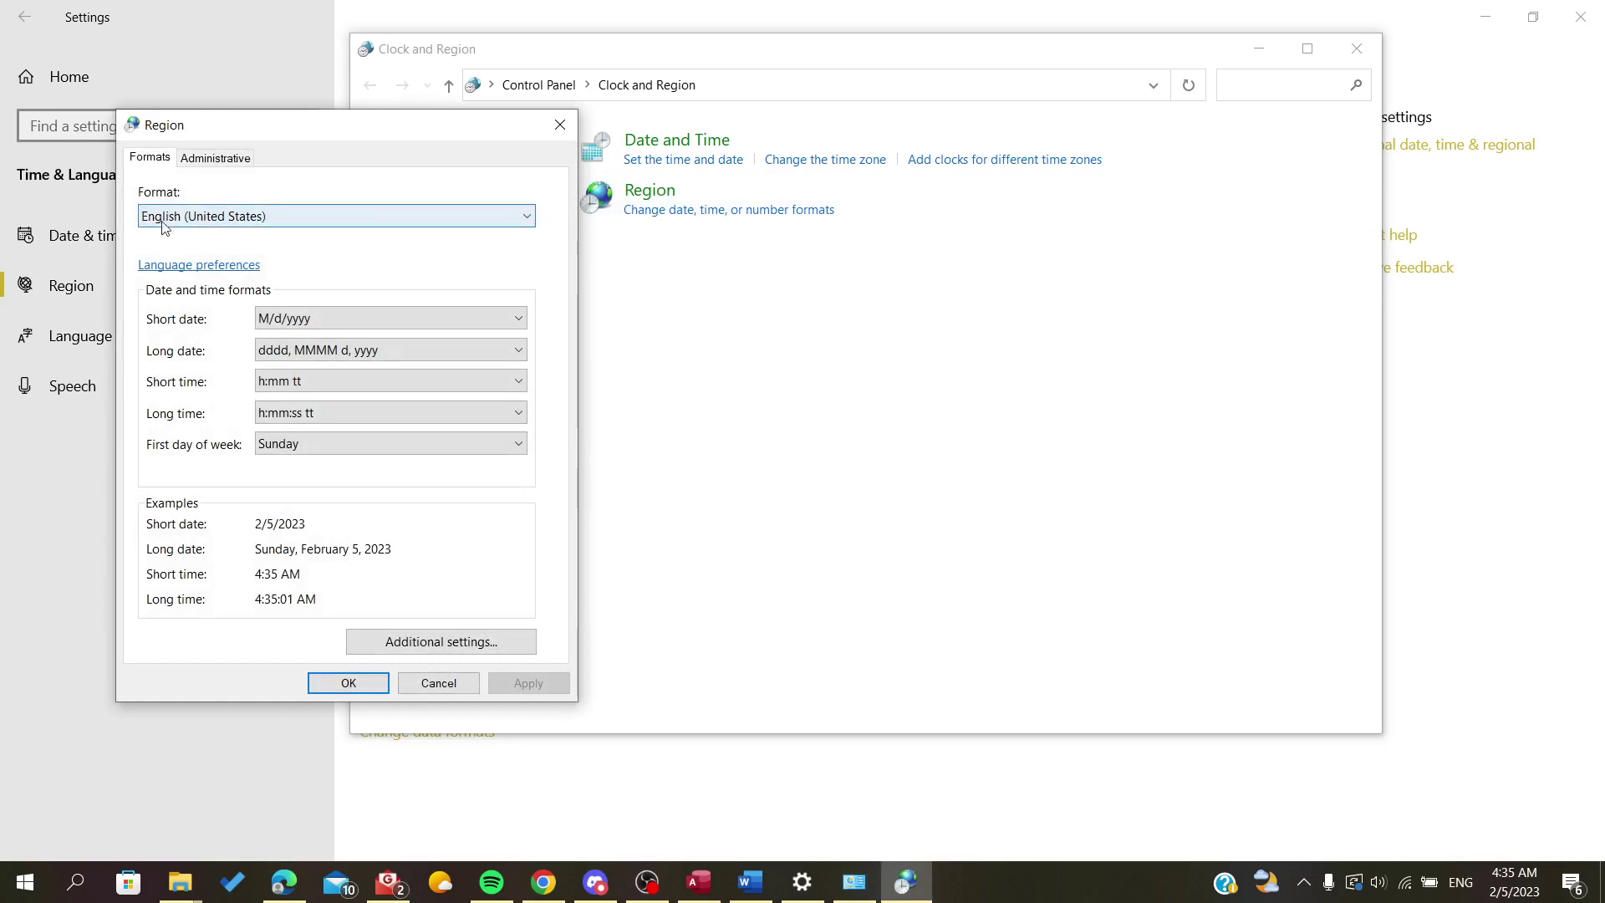
pyautogui.click(211, 219)
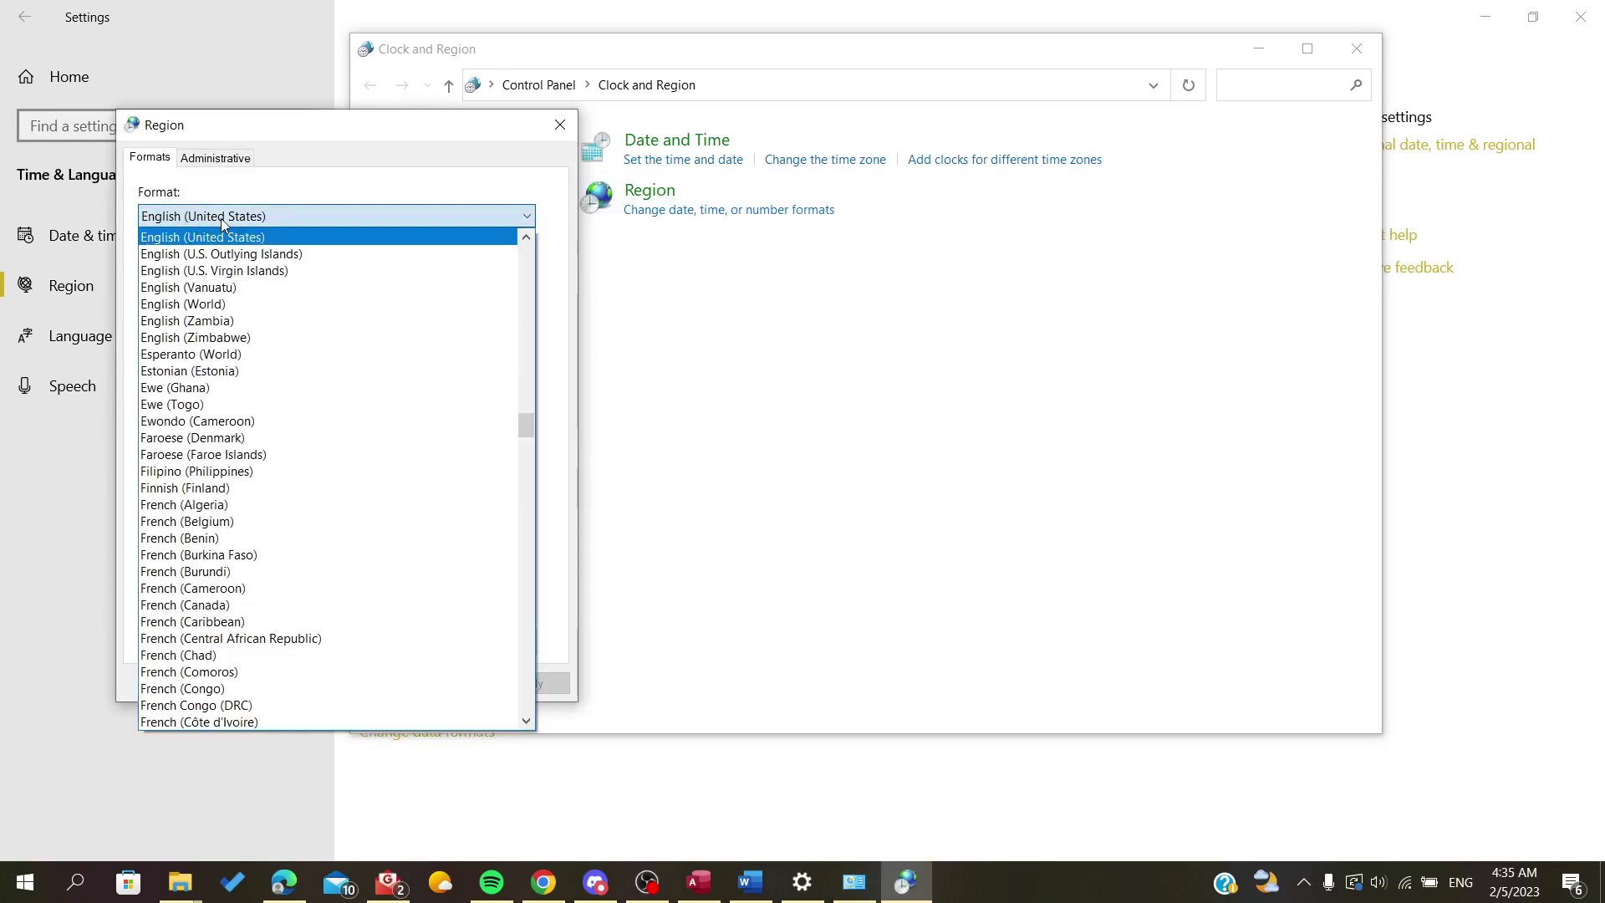
pyautogui.click(220, 219)
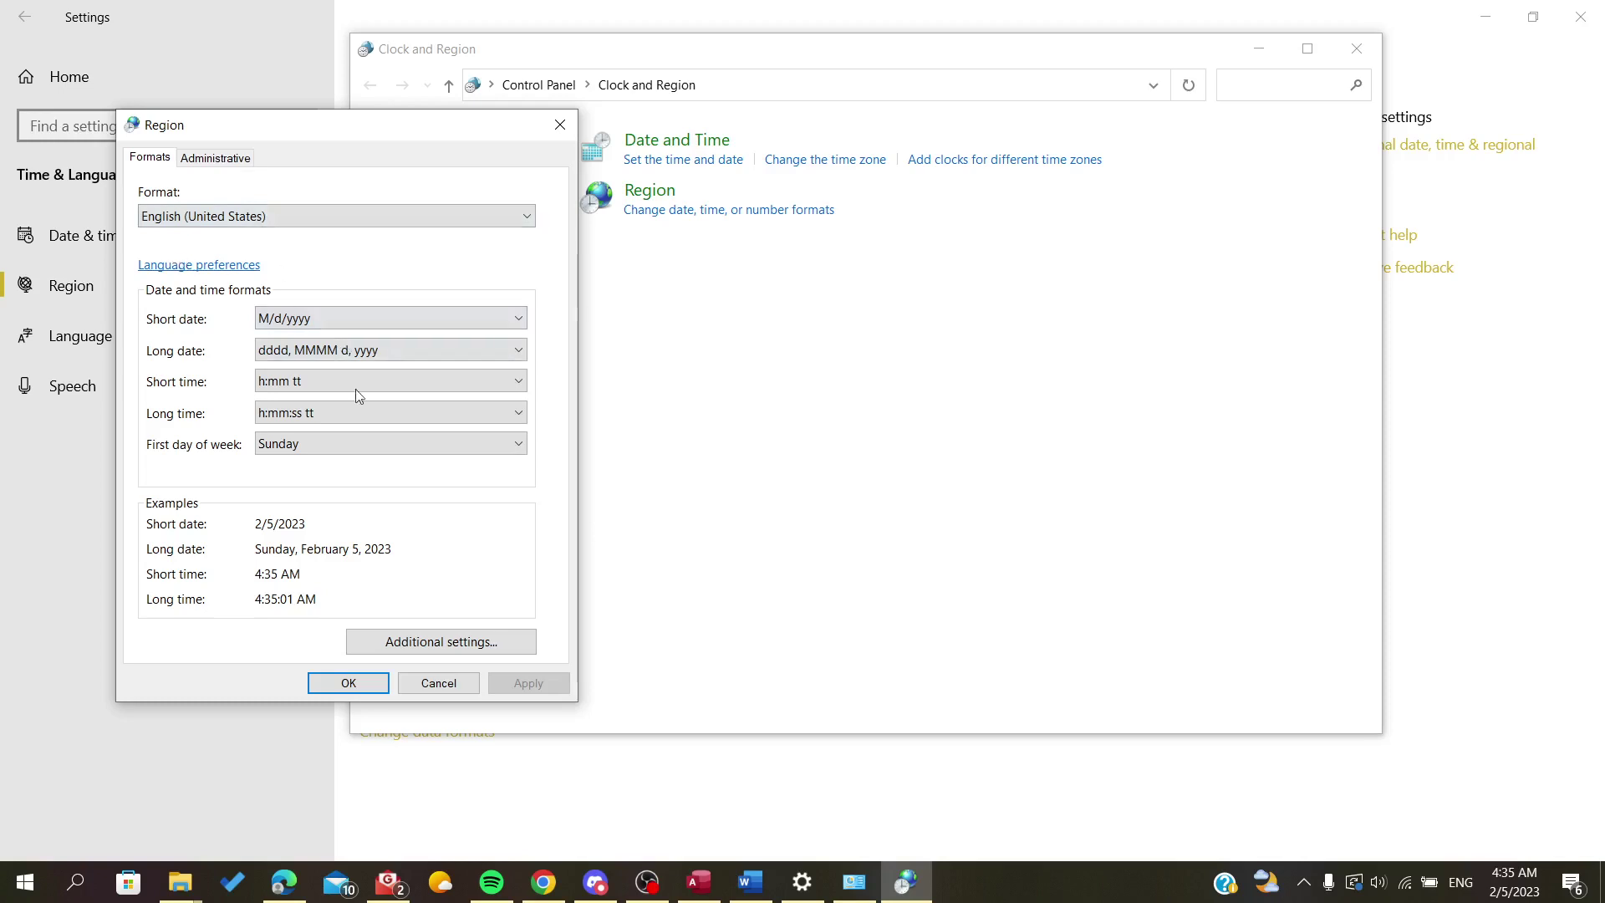
# - Inspect the Customize Format currency settings, then cancel both dialogs without changes
pyautogui.click(398, 646)
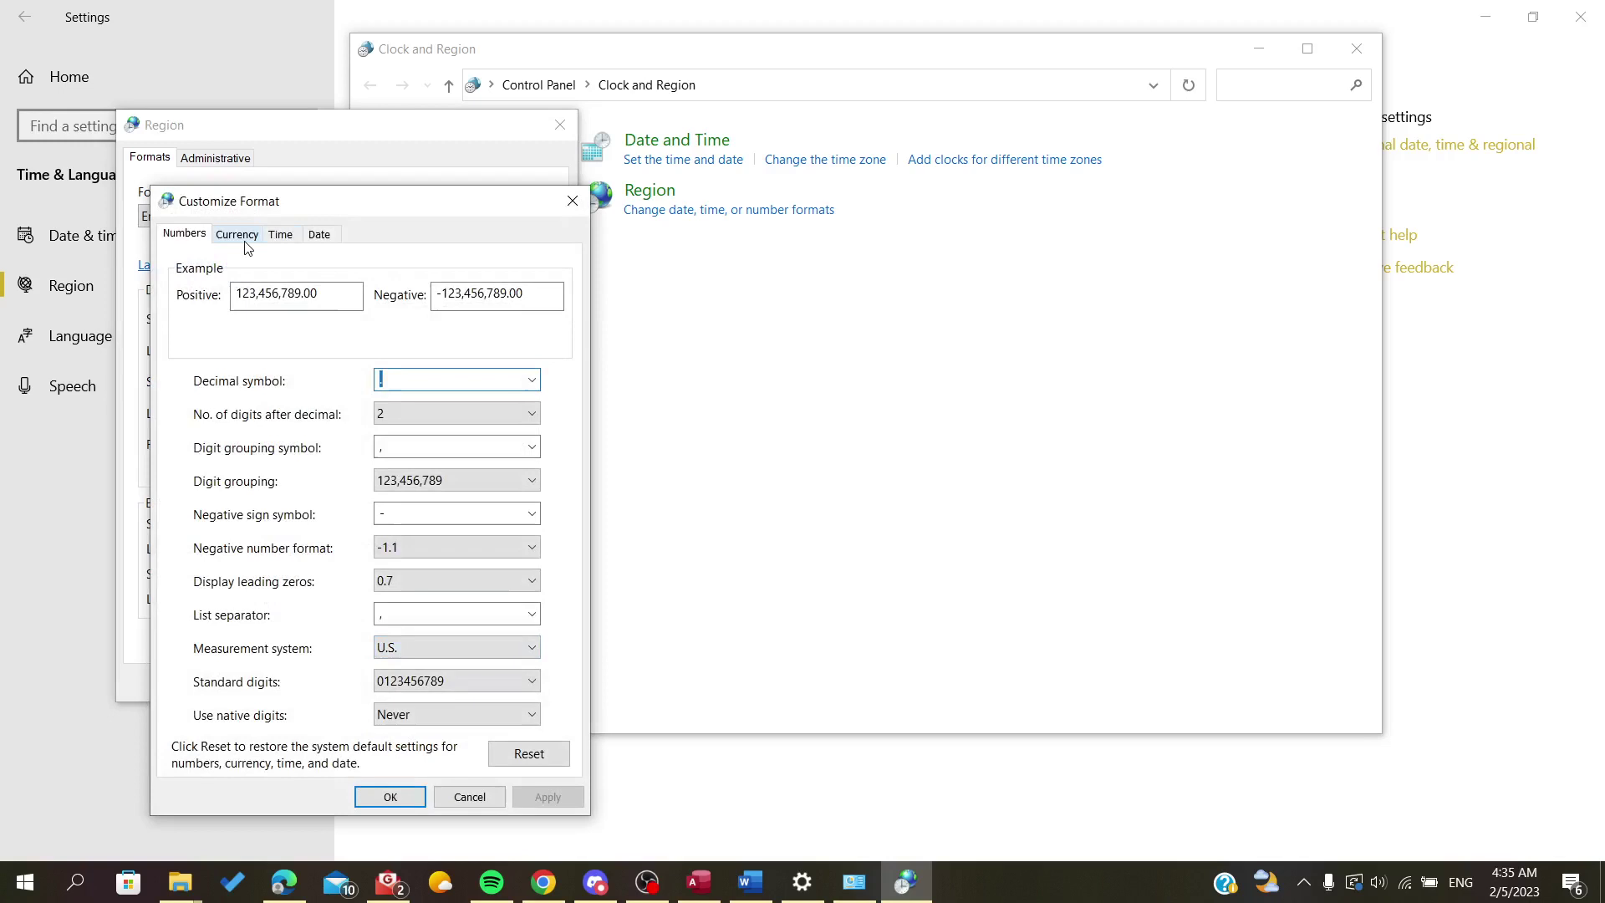
pyautogui.click(236, 234)
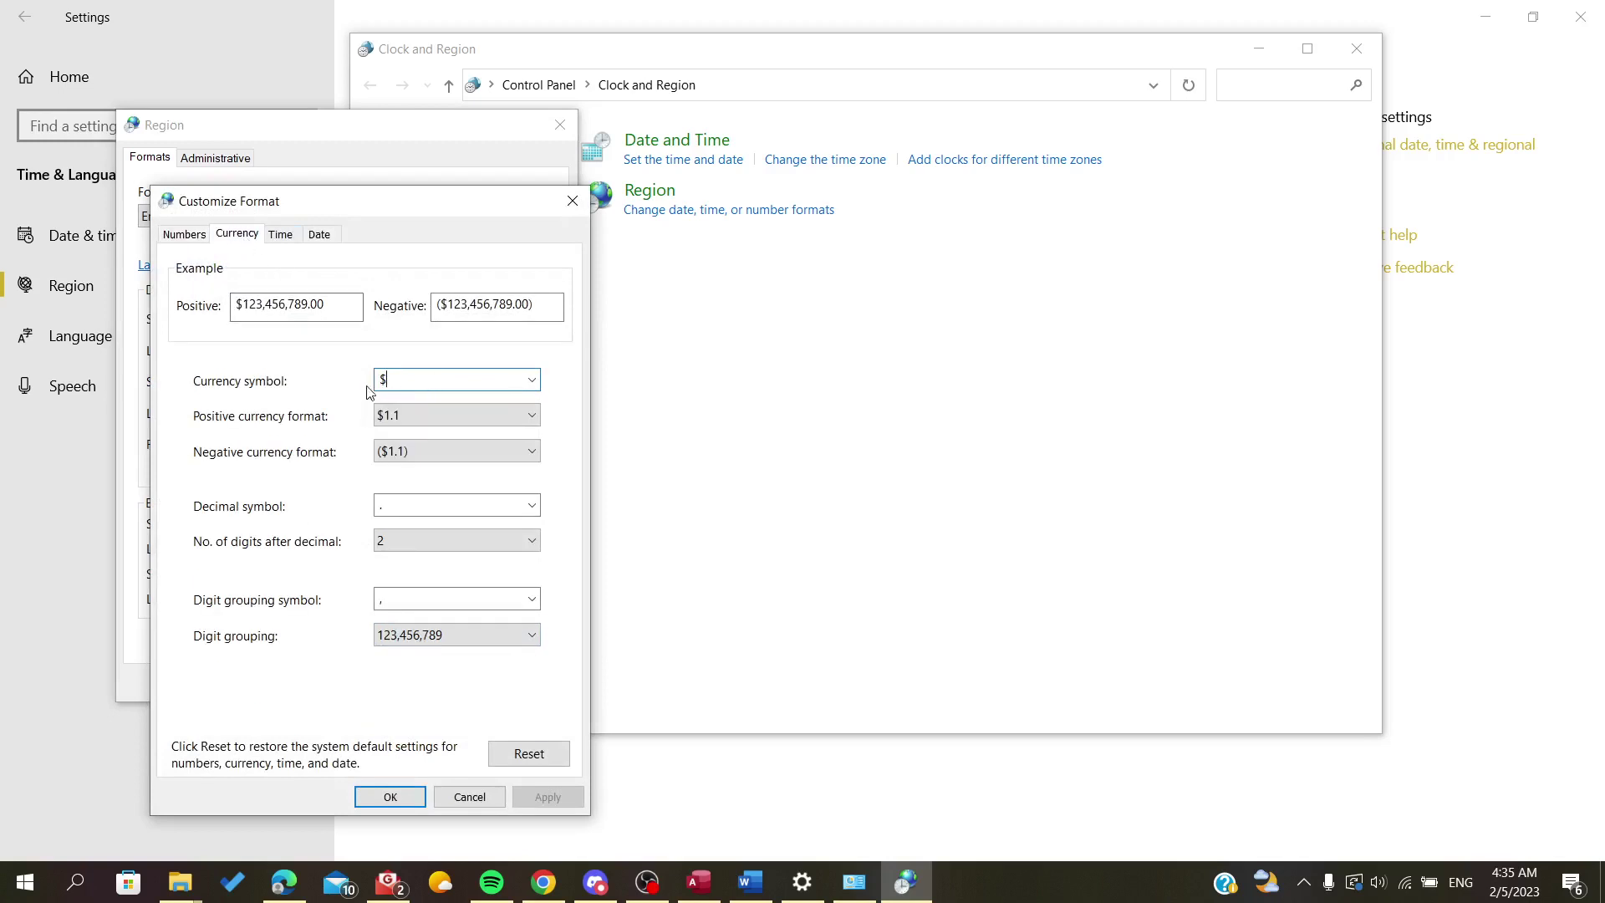
pyautogui.click(470, 797)
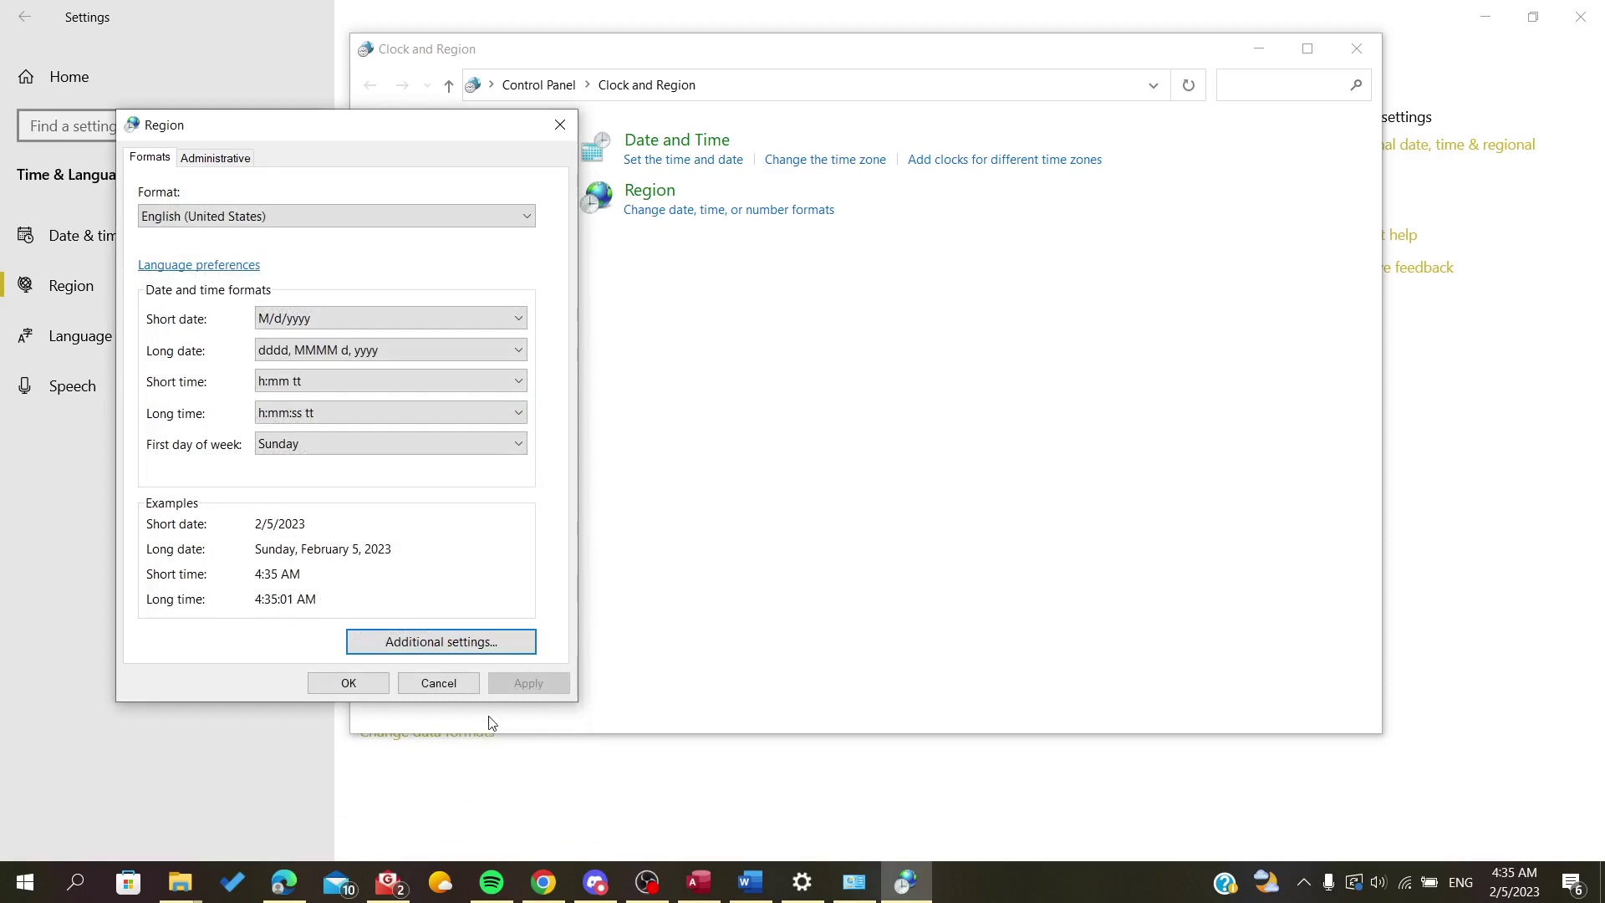
pyautogui.click(437, 682)
# - Choose French (Algeria) in the Region page's Regional format dropdown
pyautogui.click(1357, 48)
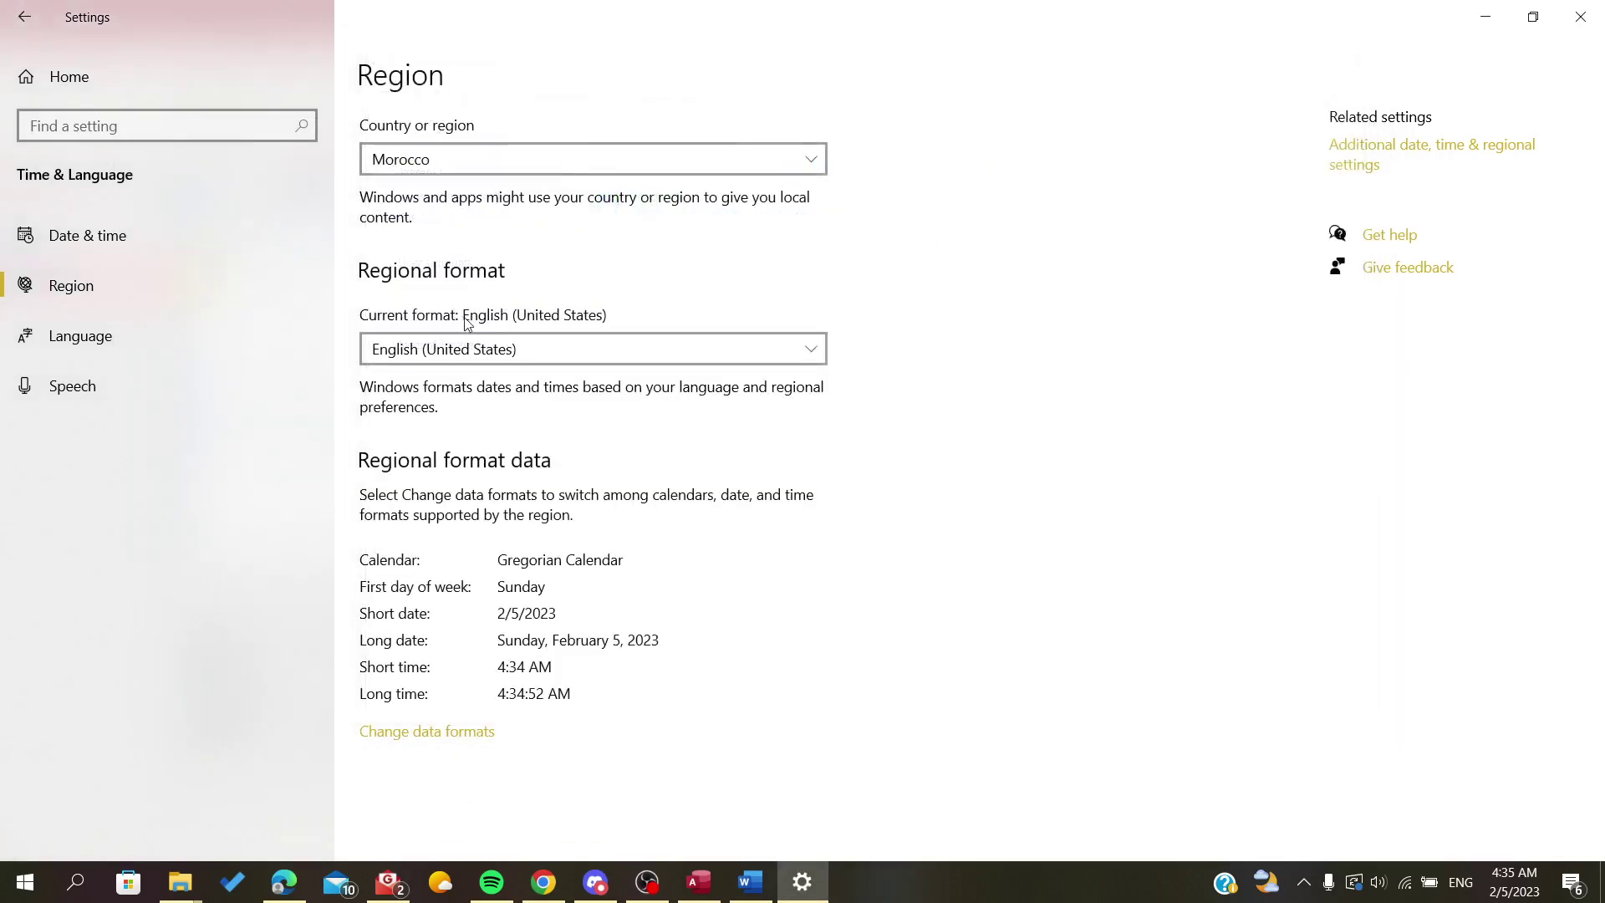
pyautogui.click(503, 349)
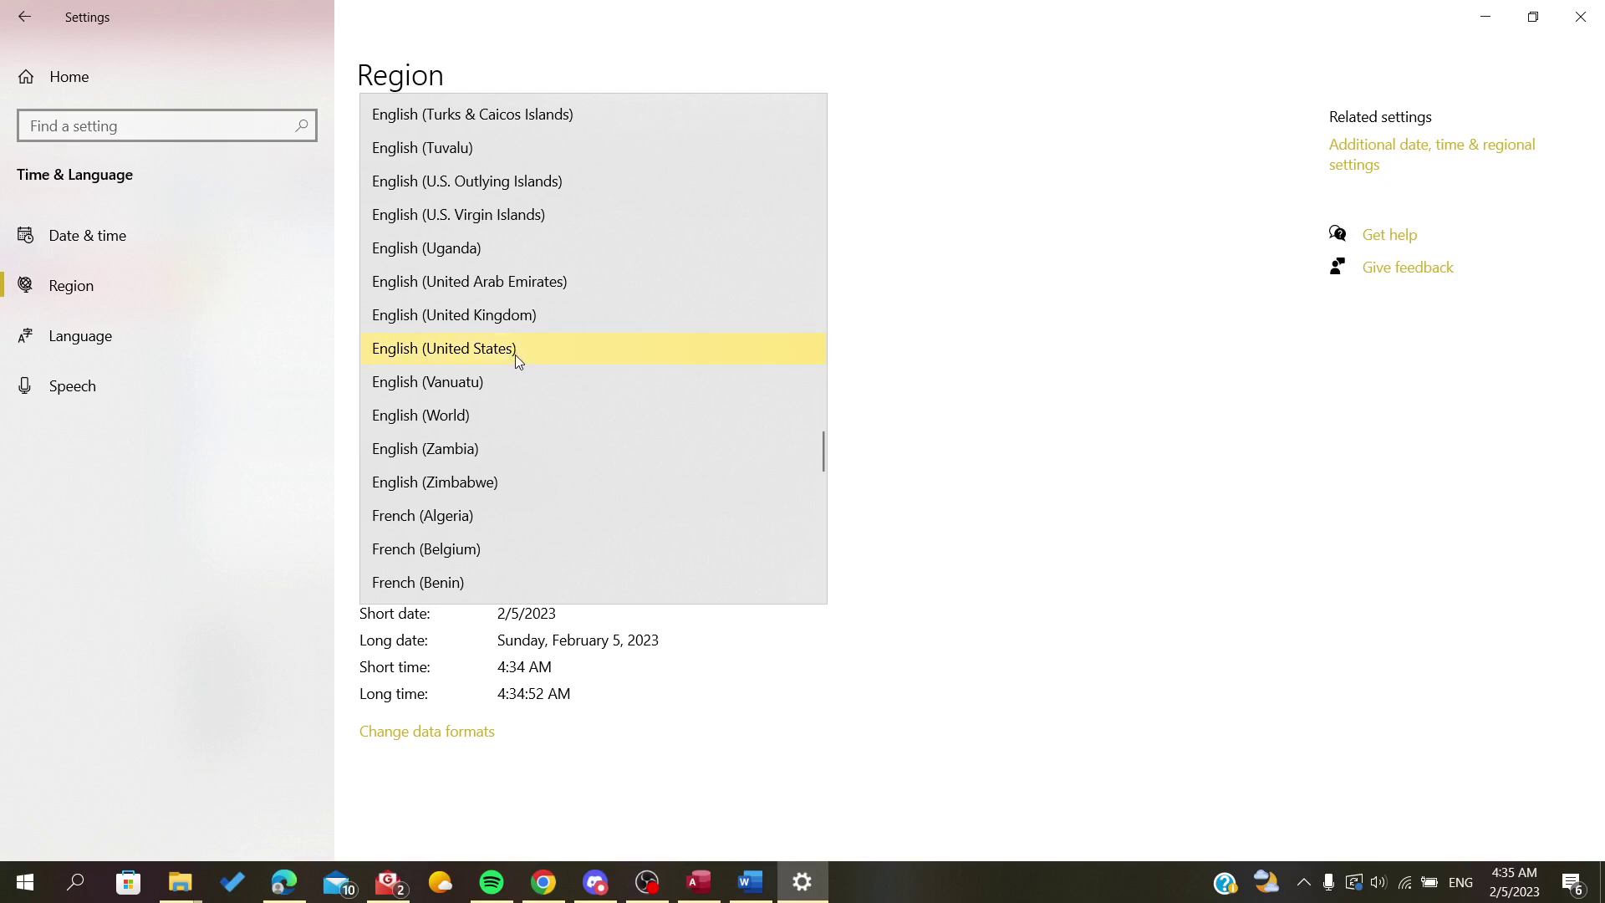
pyautogui.click(514, 355)
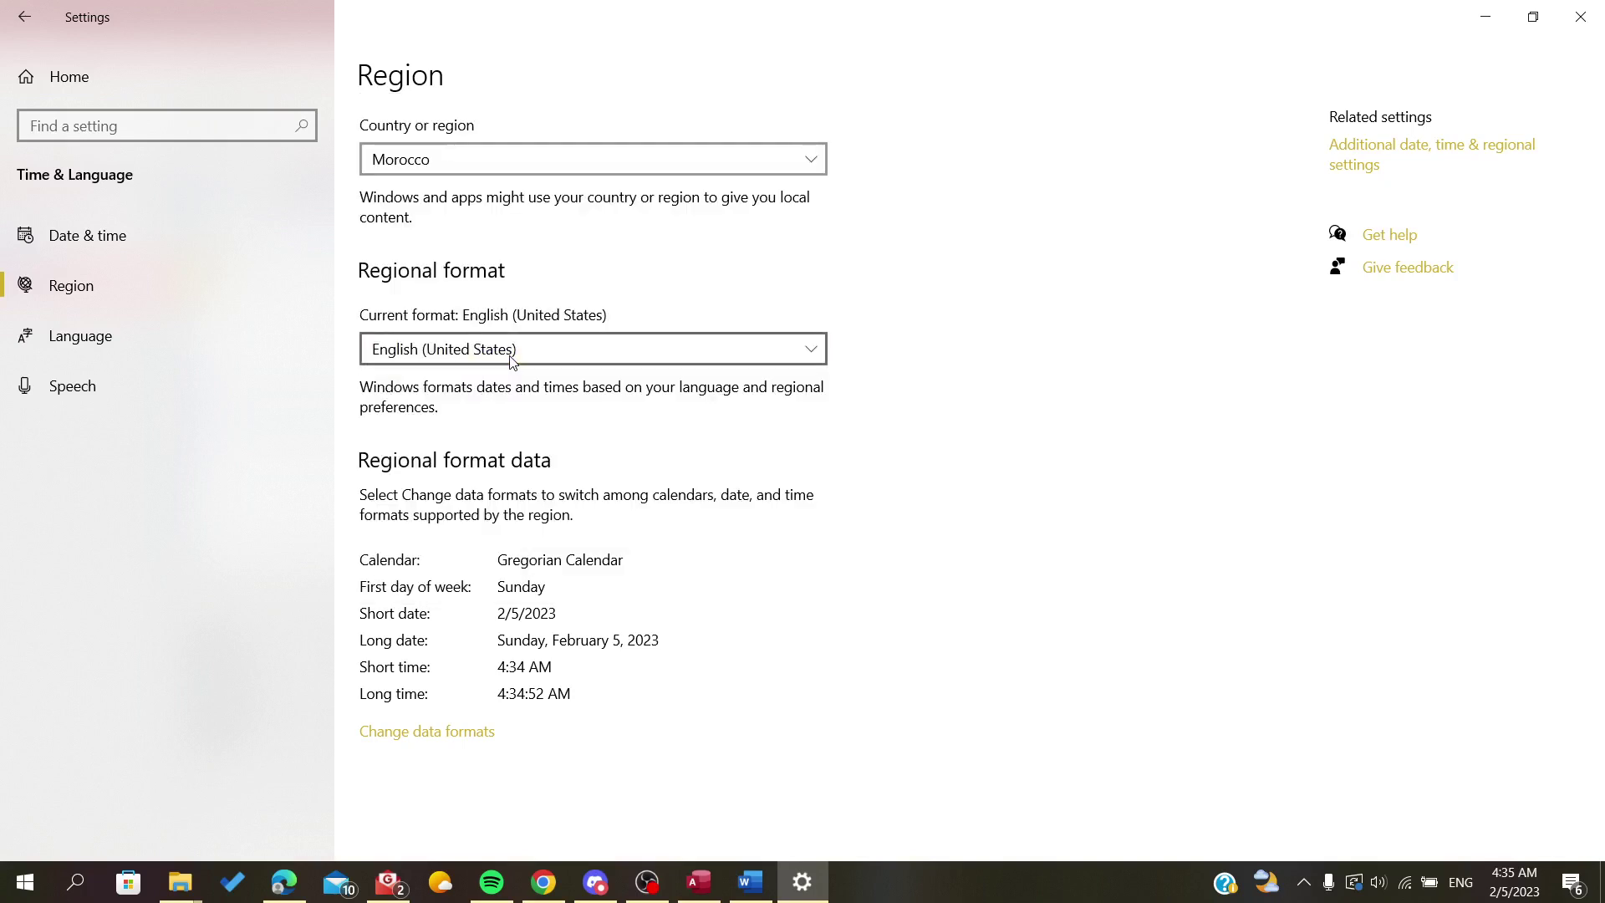
pyautogui.click(519, 349)
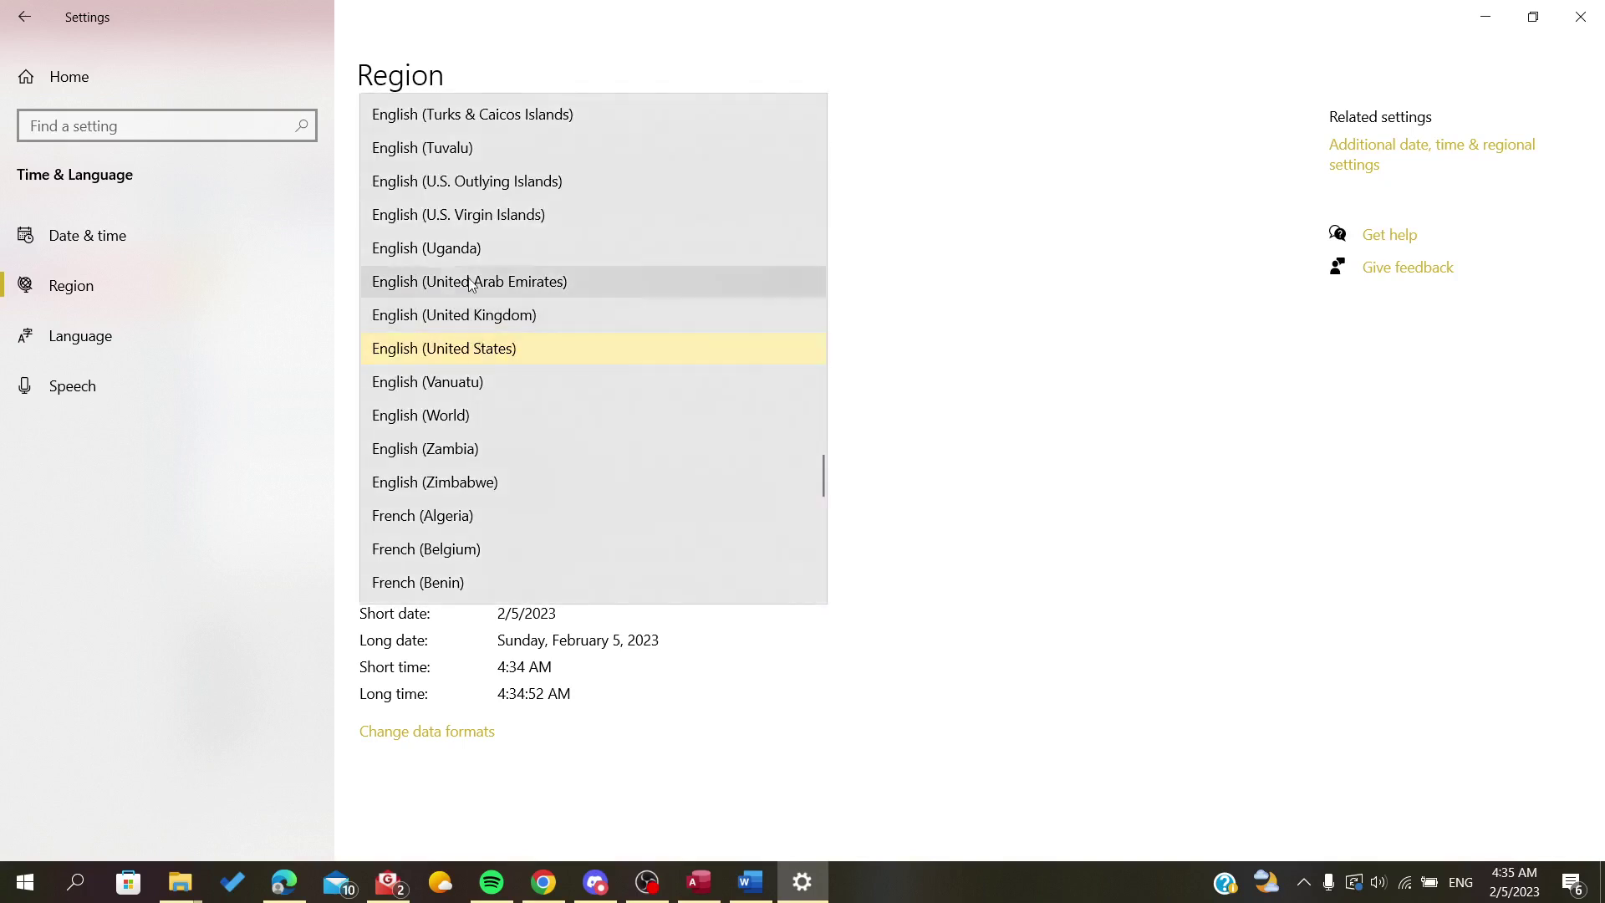
pyautogui.click(406, 514)
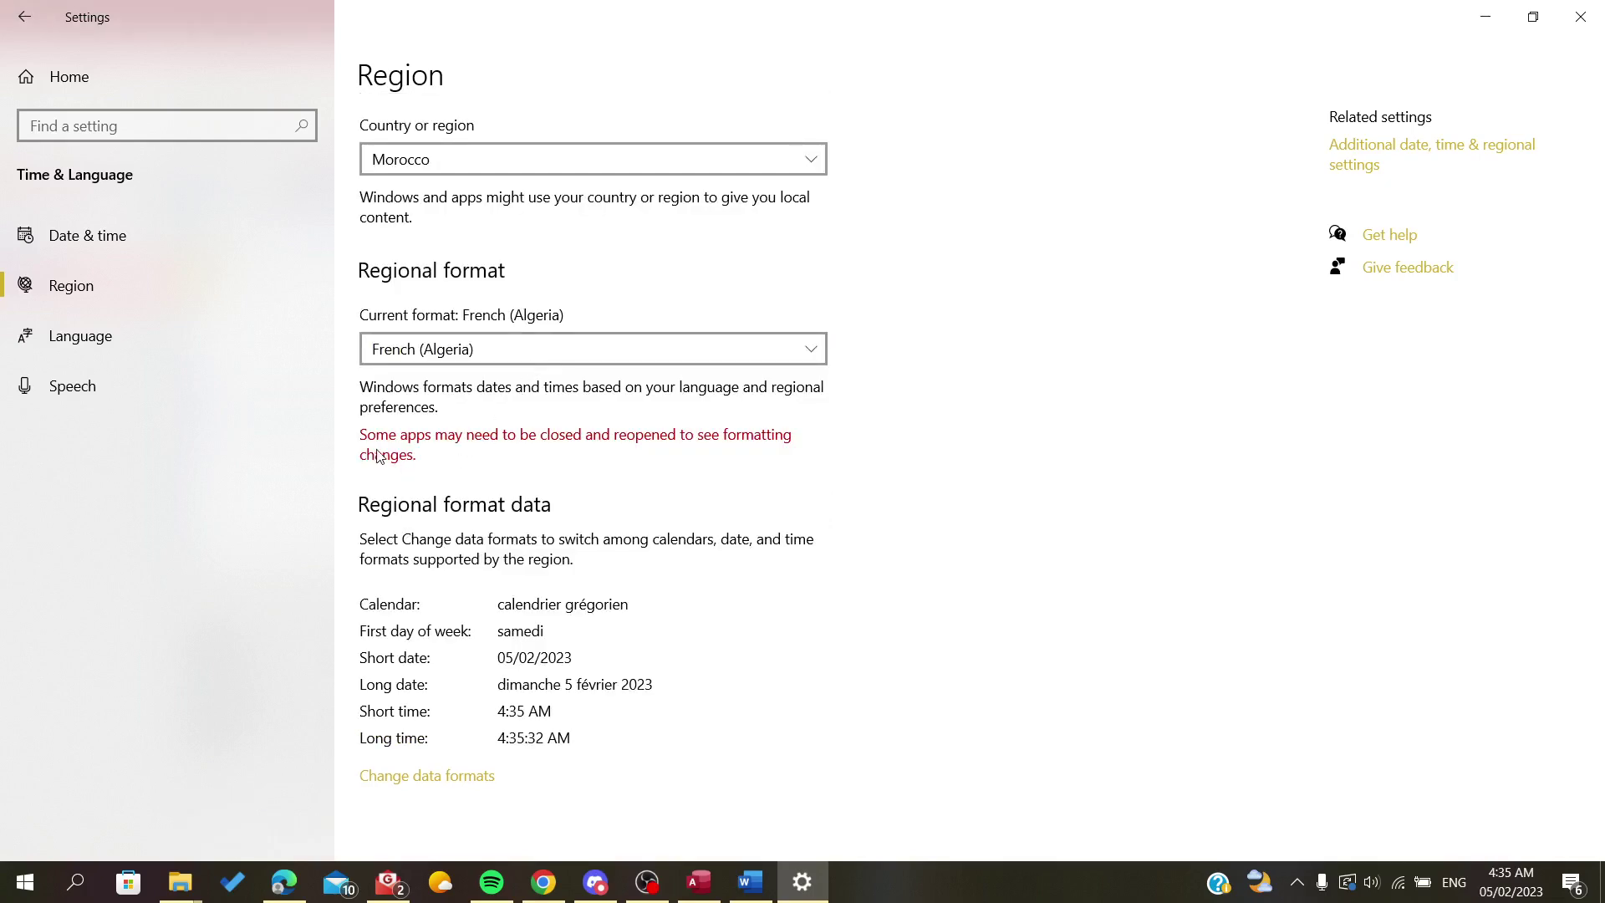
pyautogui.click(1362, 160)
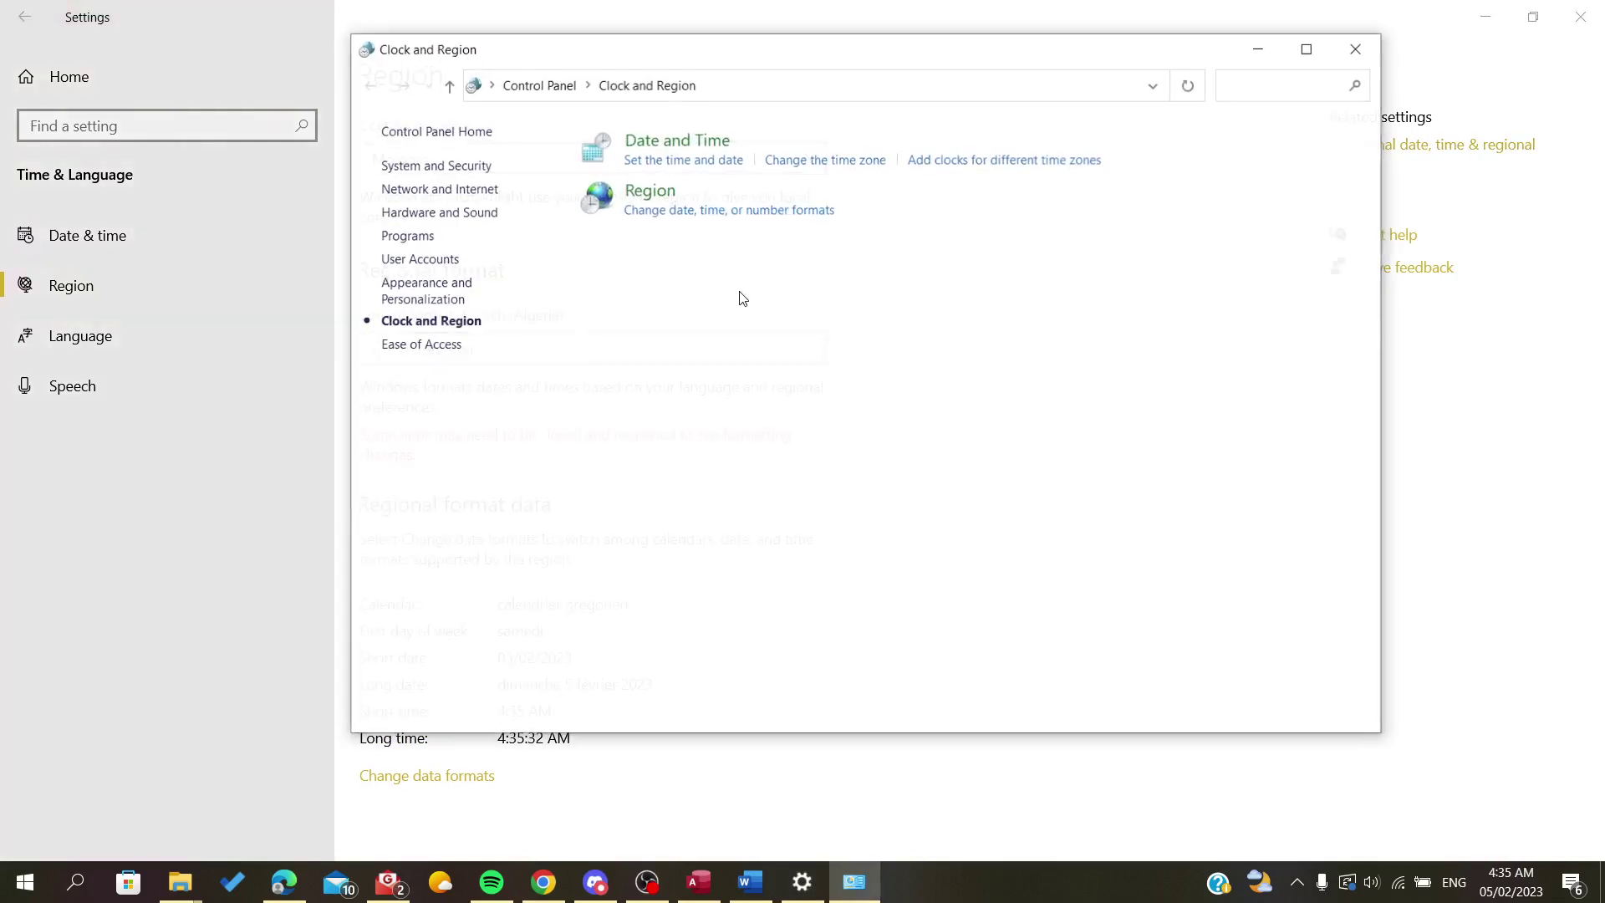
pyautogui.click(691, 208)
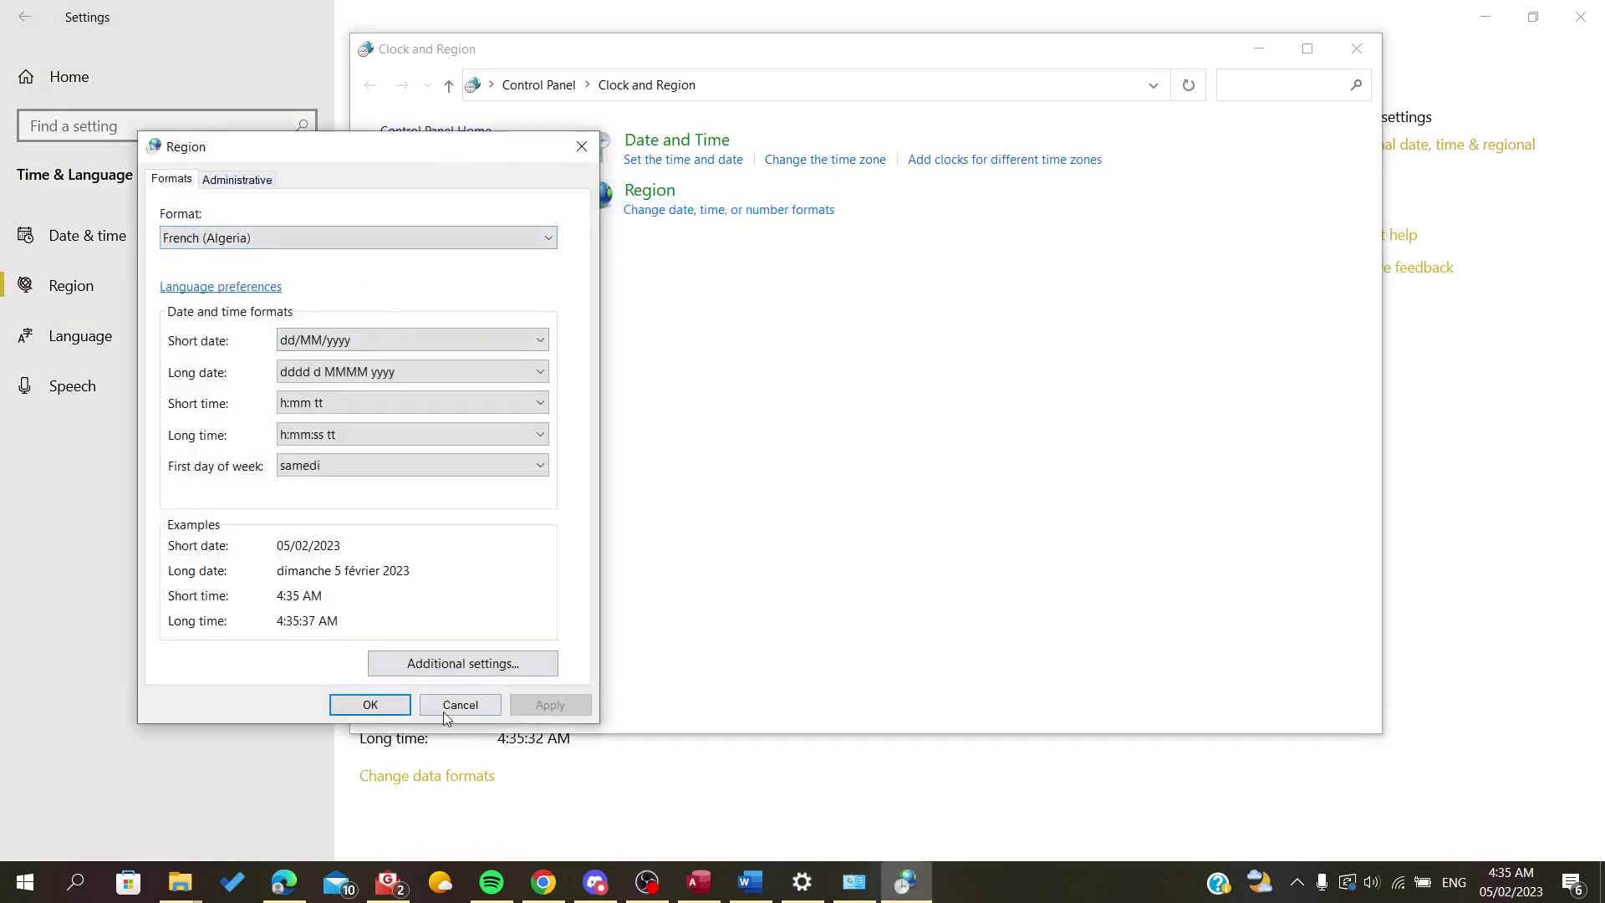
pyautogui.click(462, 663)
pyautogui.click(259, 255)
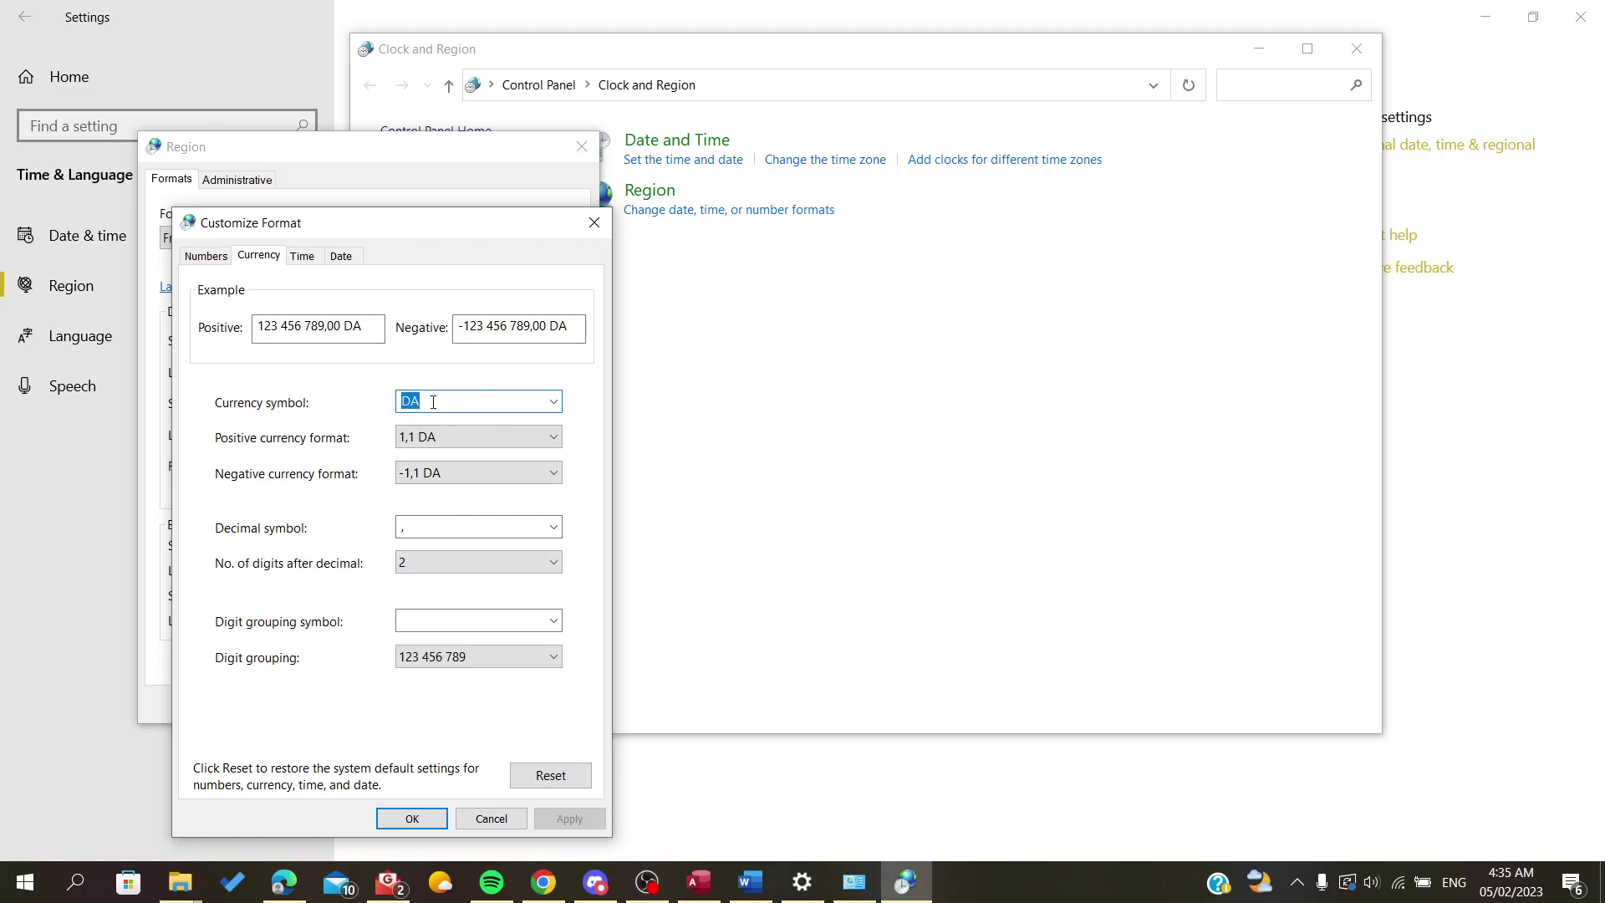
pyautogui.click(476, 819)
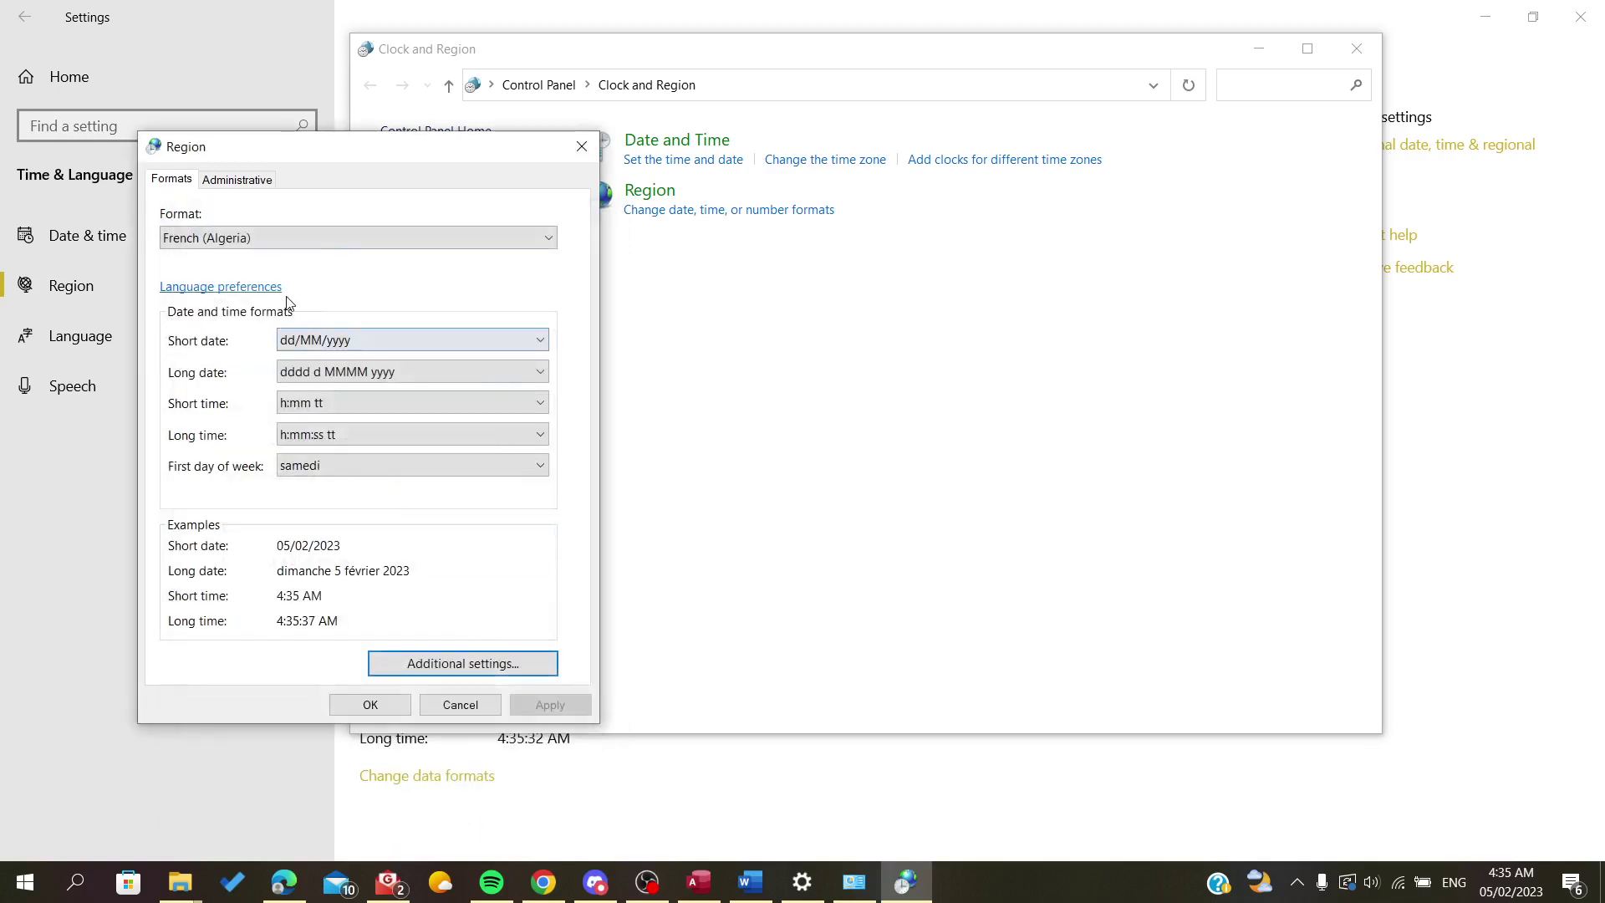
pyautogui.click(461, 704)
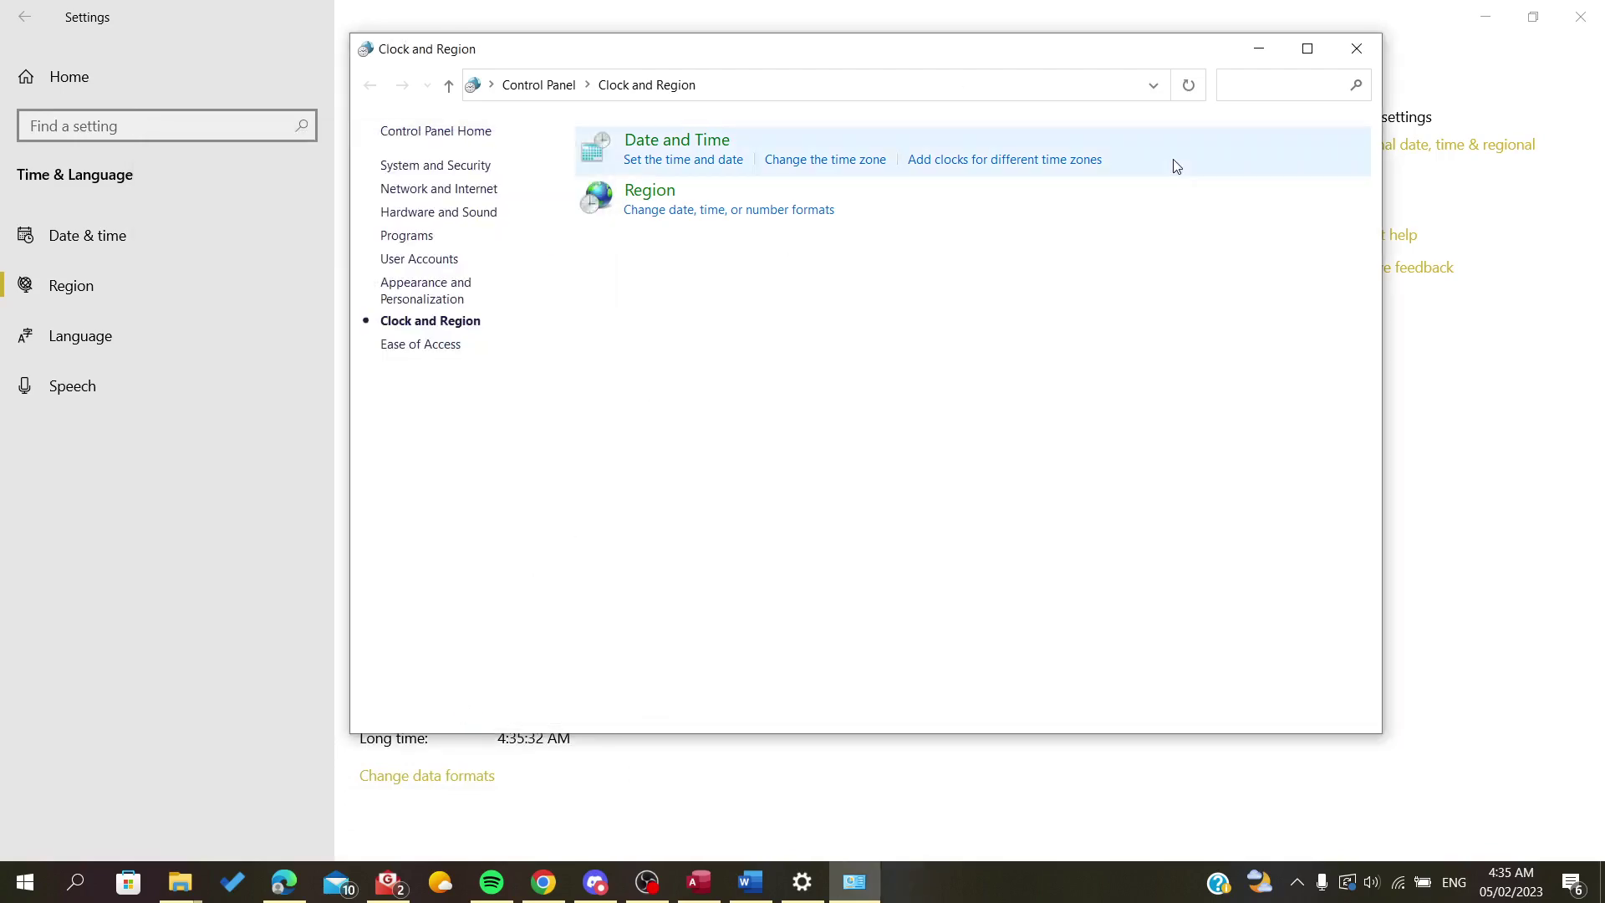
# - Restore English (United States) as the regional format and close Settings to return to Access
pyautogui.click(1356, 48)
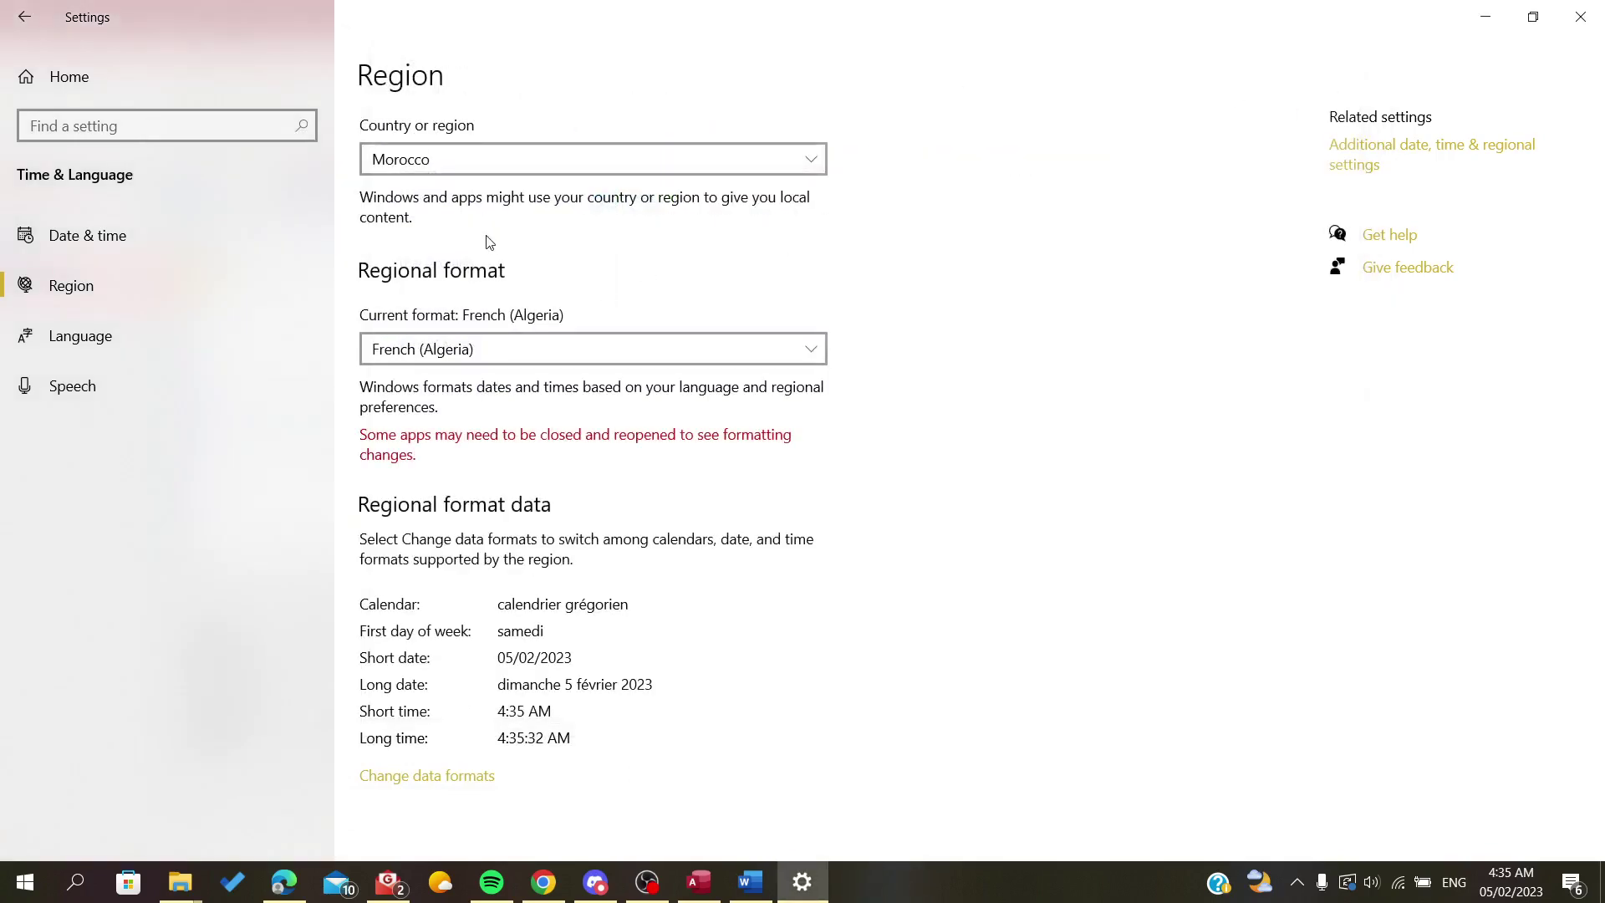
pyautogui.click(494, 348)
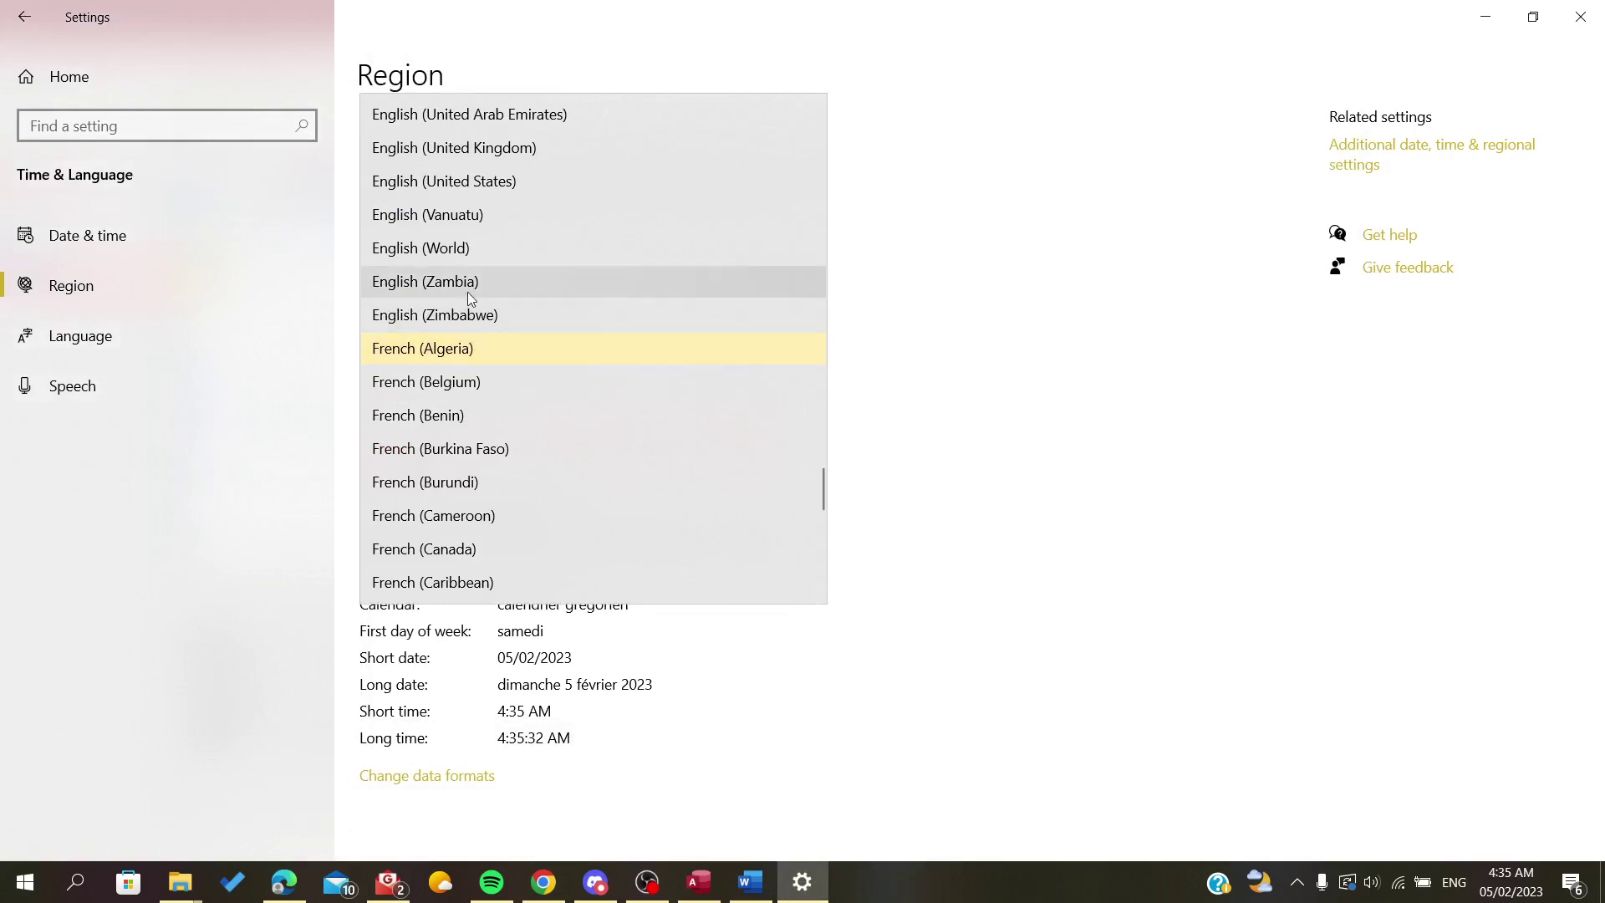
pyautogui.click(456, 182)
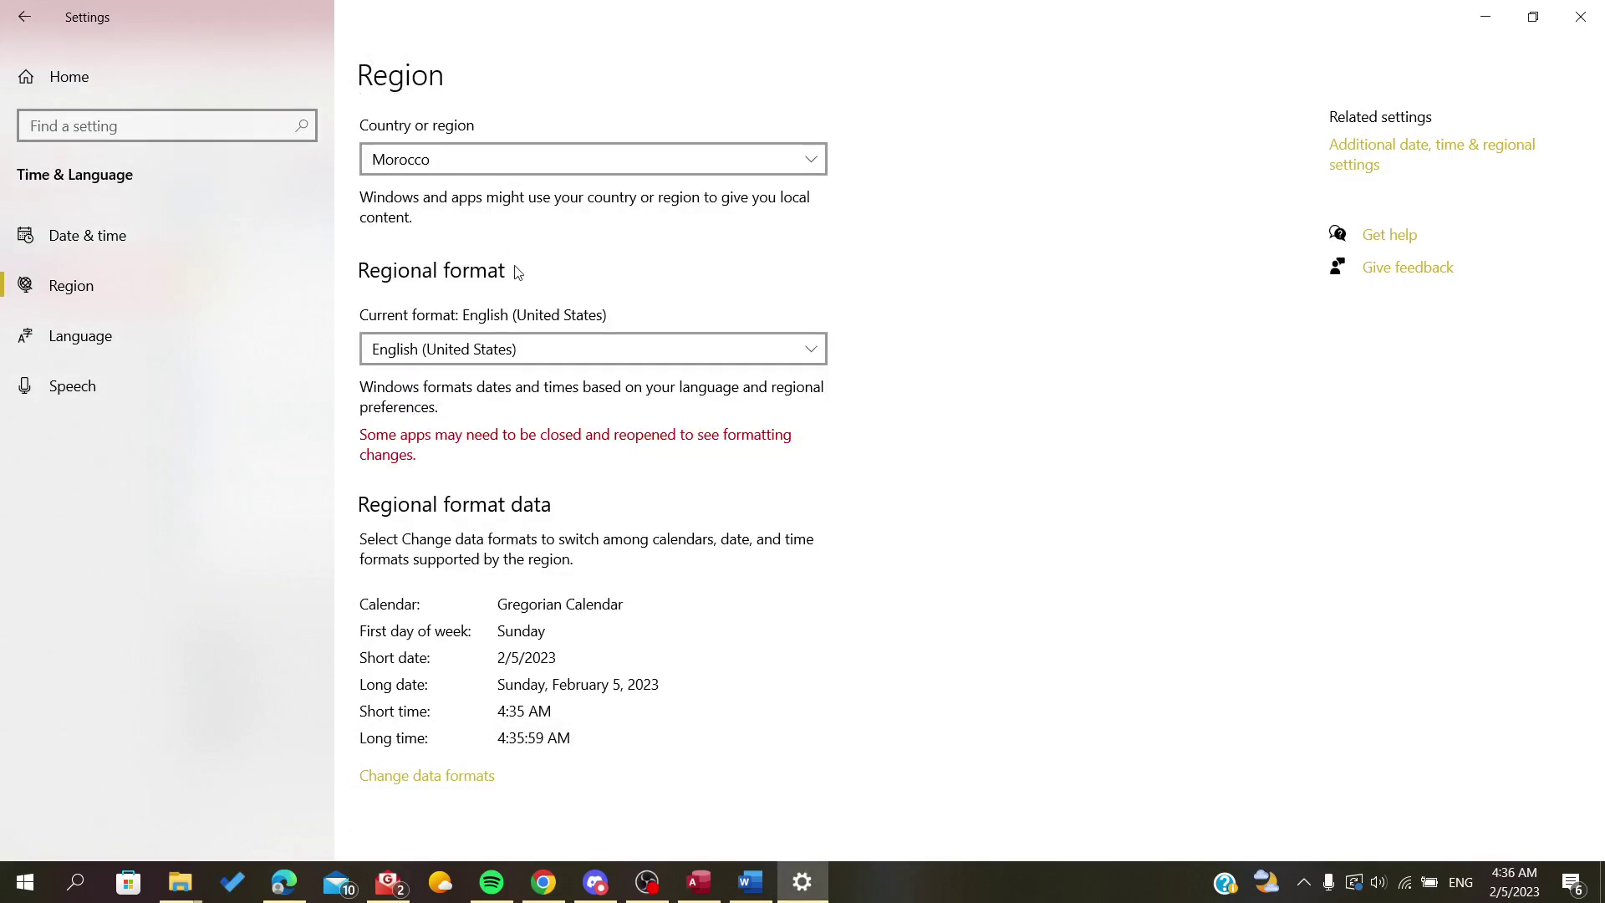
pyautogui.click(24, 16)
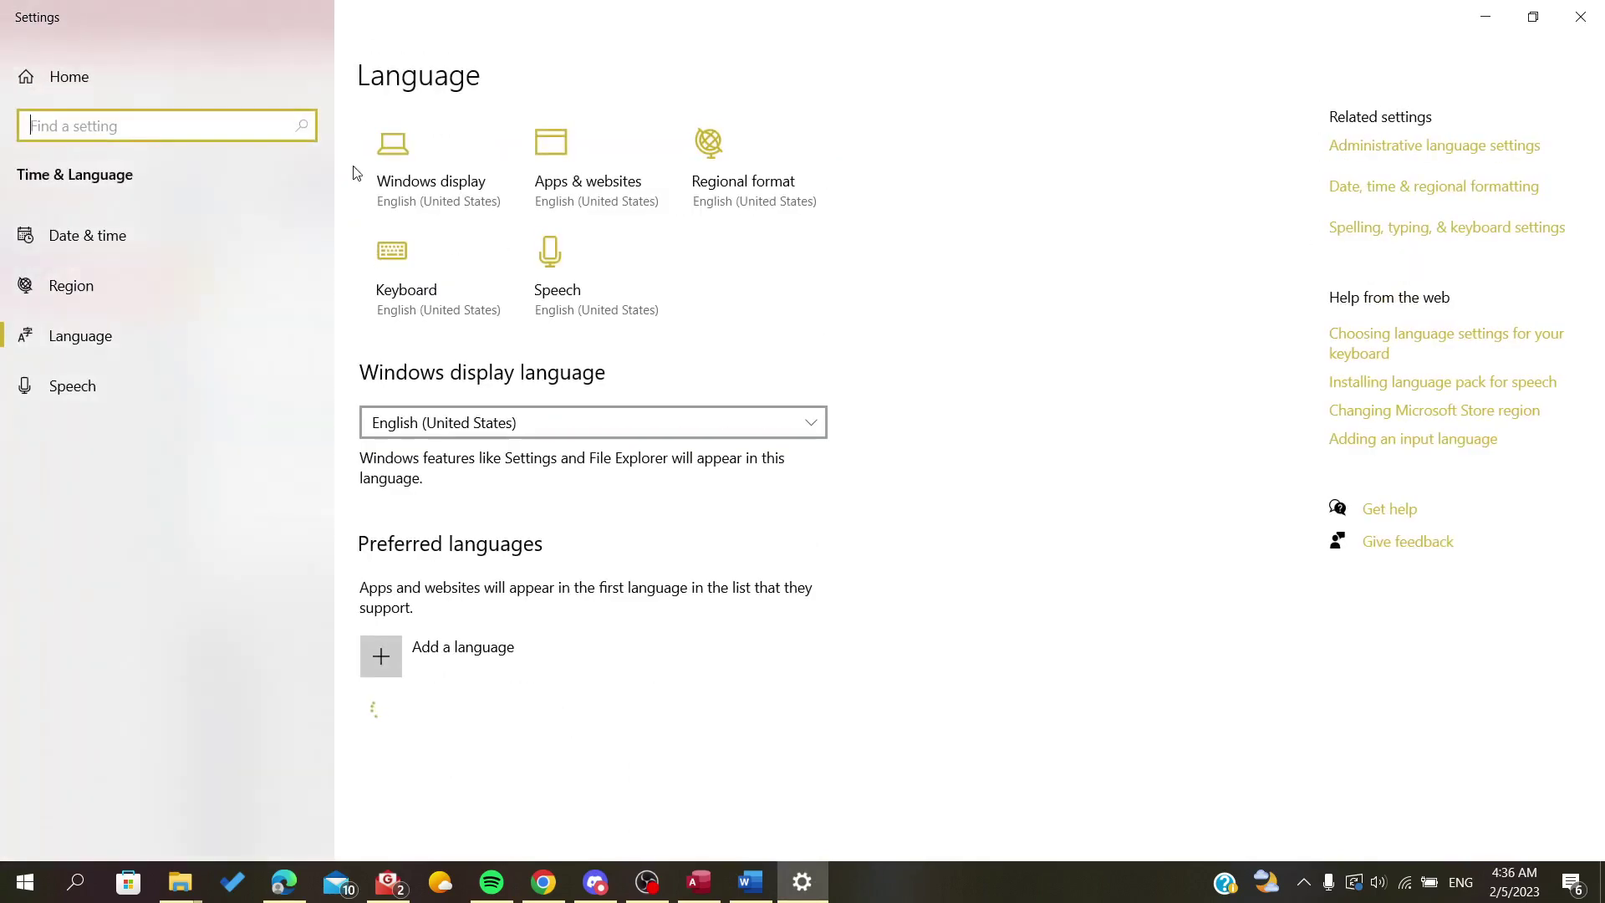
pyautogui.click(1578, 15)
pyautogui.click(762, 466)
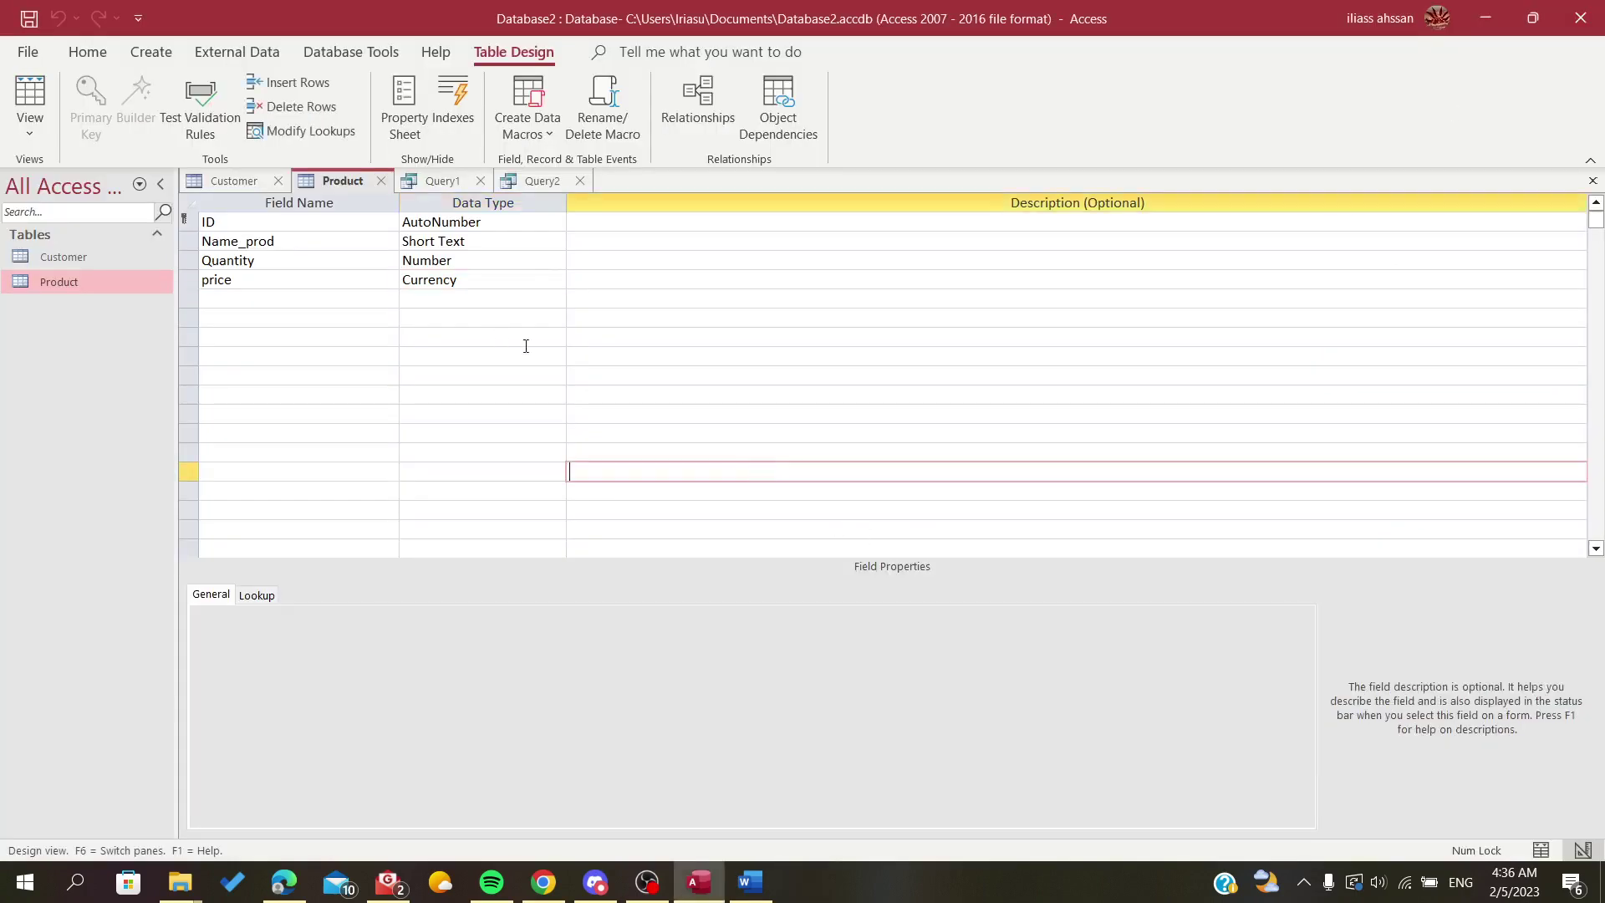
pyautogui.click(488, 280)
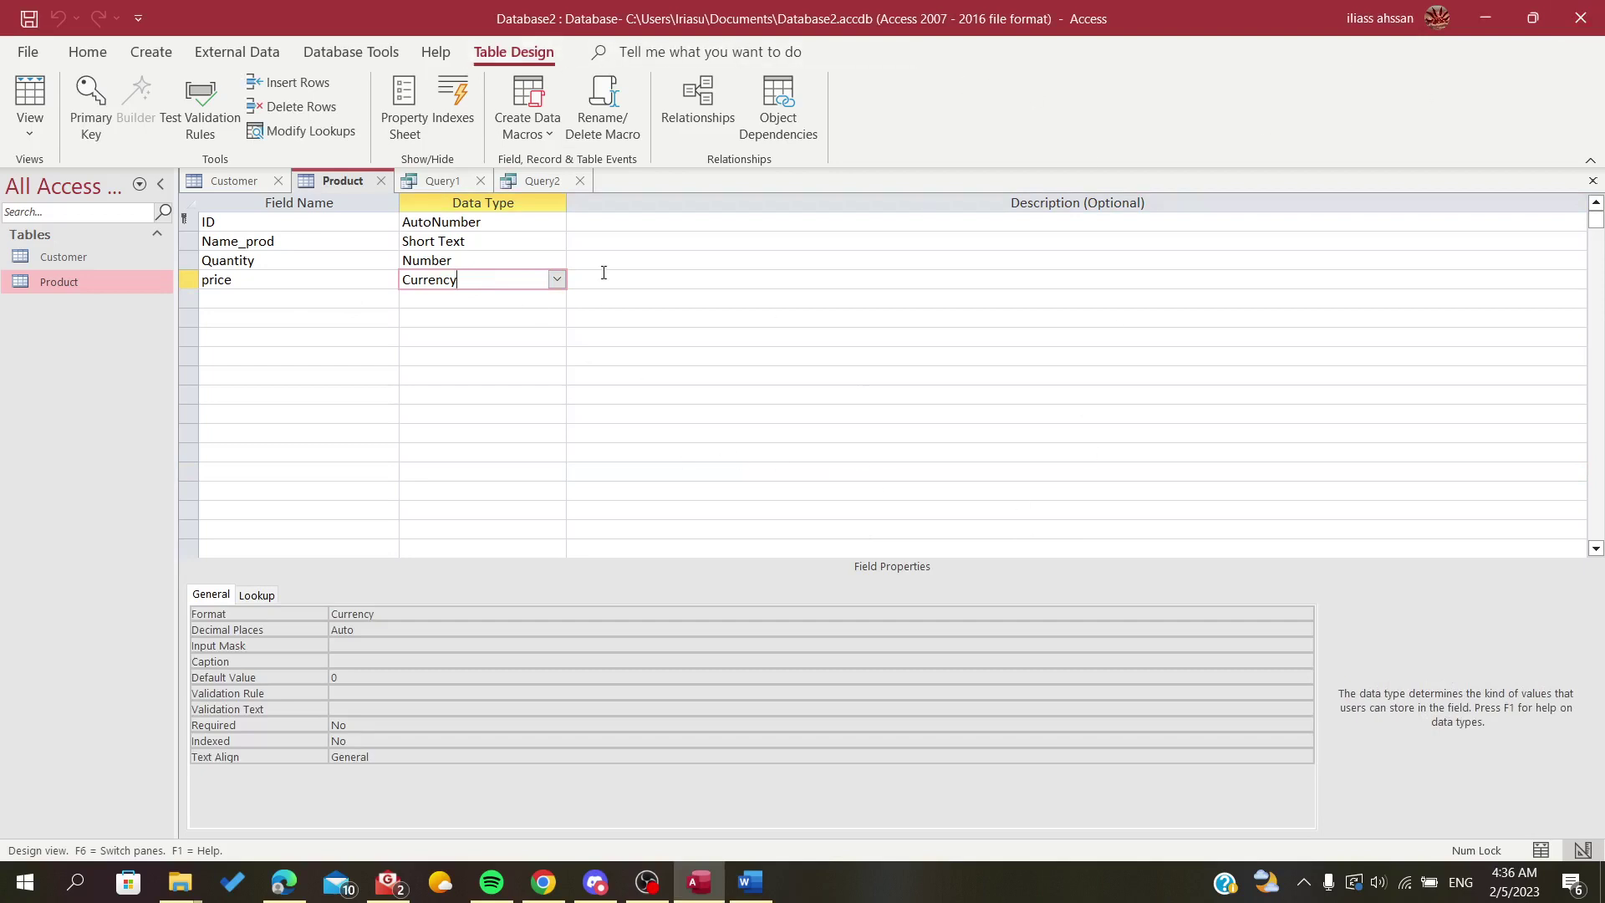
pyautogui.click(470, 339)
pyautogui.click(473, 284)
pyautogui.doubleClick(466, 283)
pyautogui.click(1096, 614)
pyautogui.click(1306, 615)
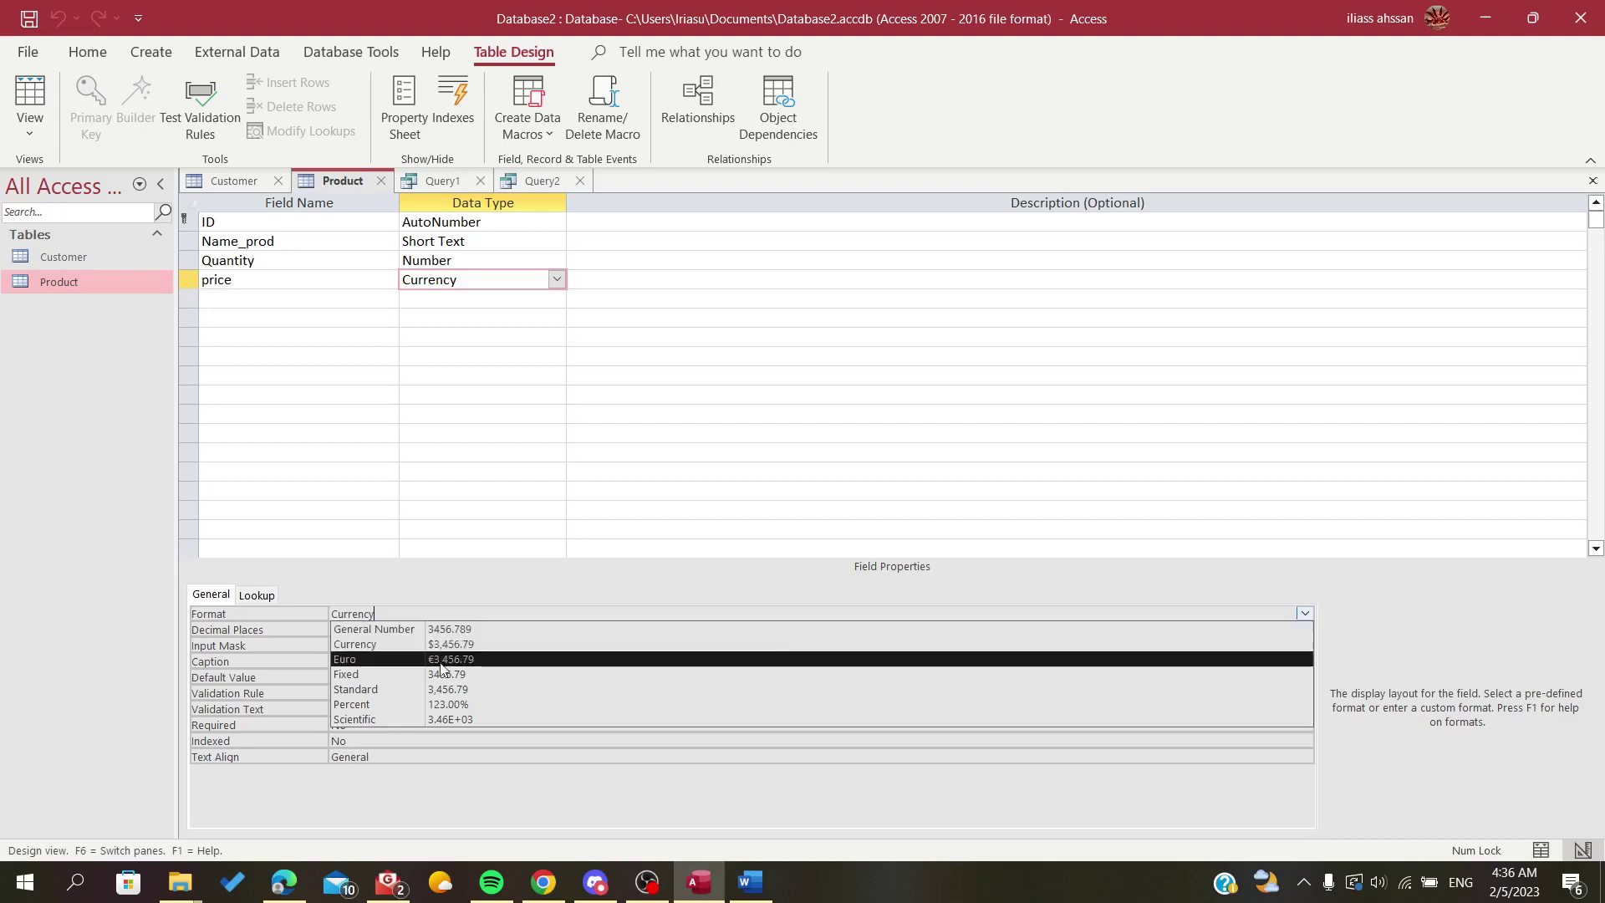
pyautogui.click(384, 424)
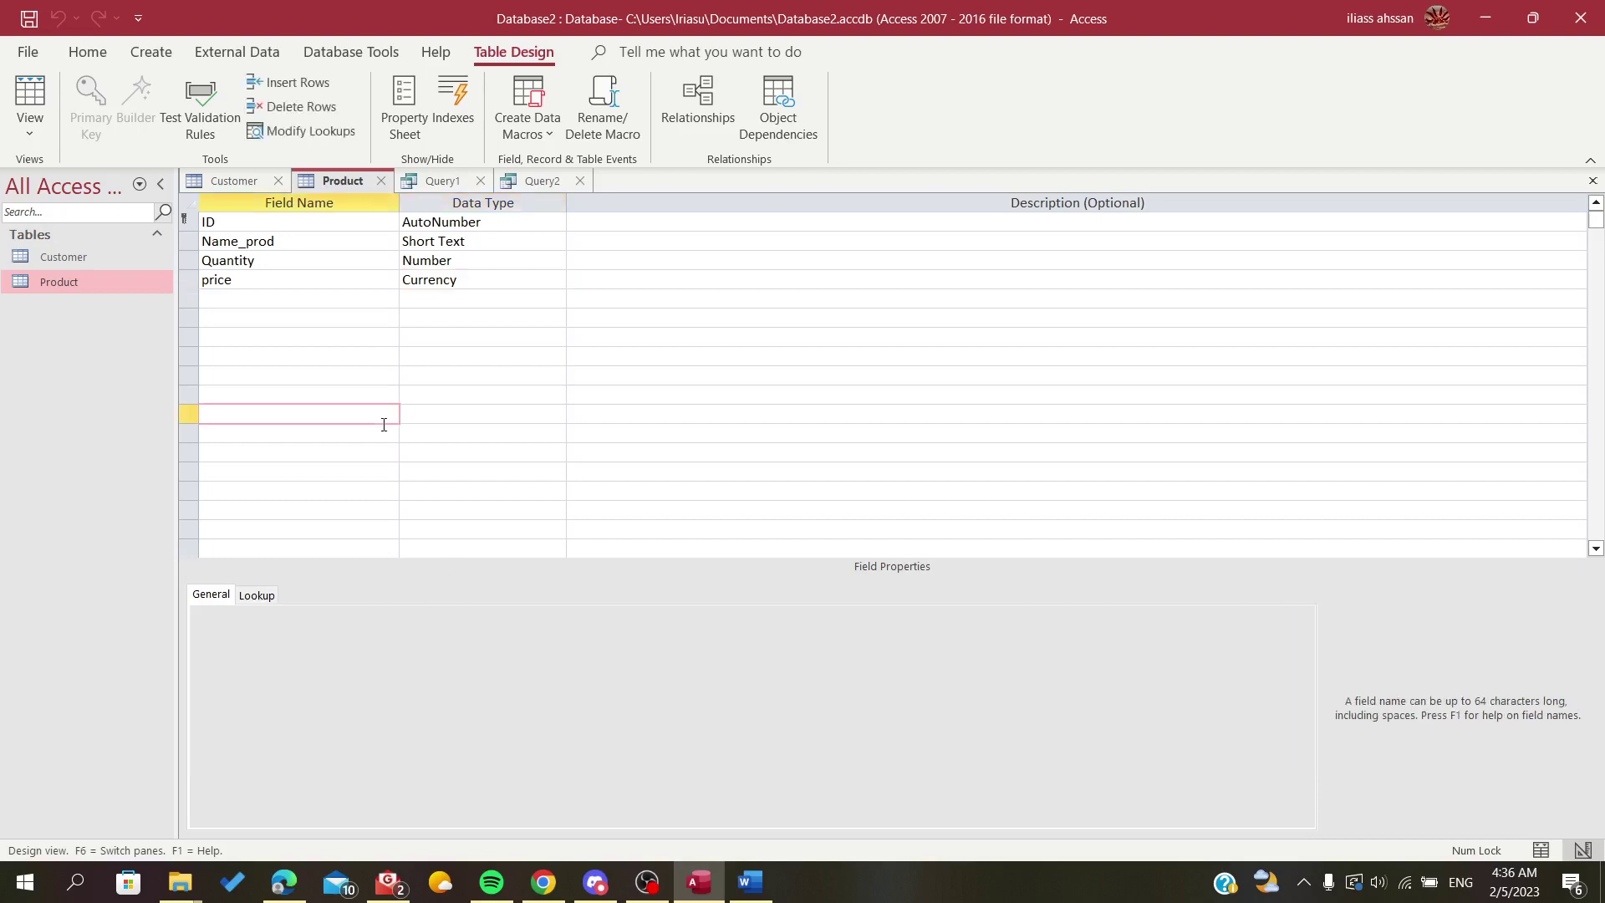
pyautogui.click(558, 280)
pyautogui.click(477, 415)
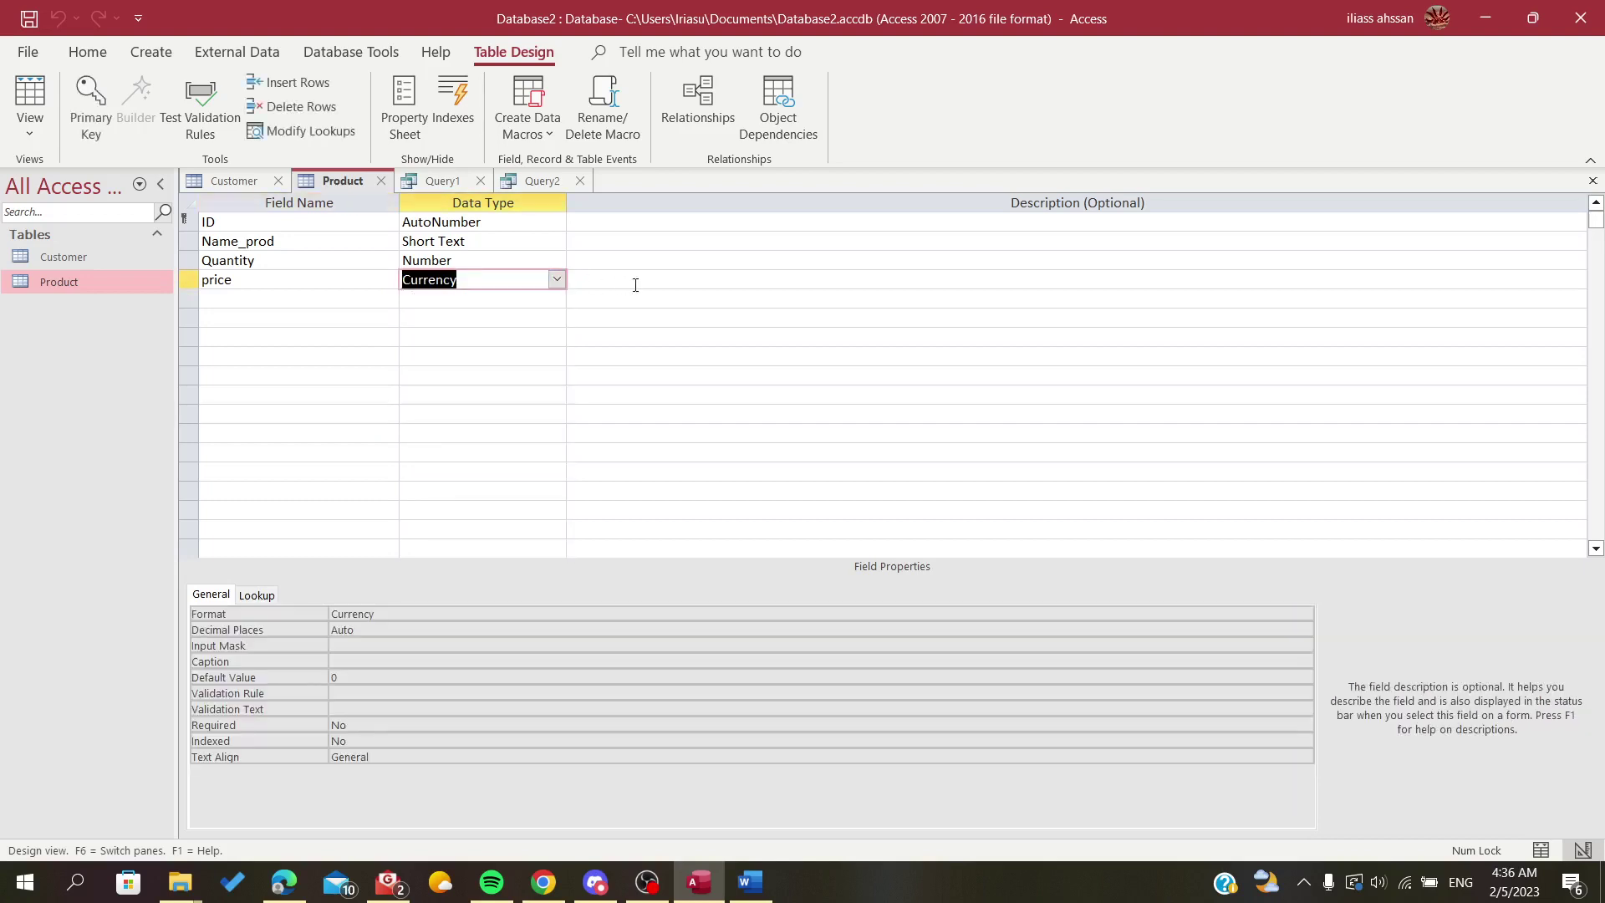
pyautogui.click(636, 285)
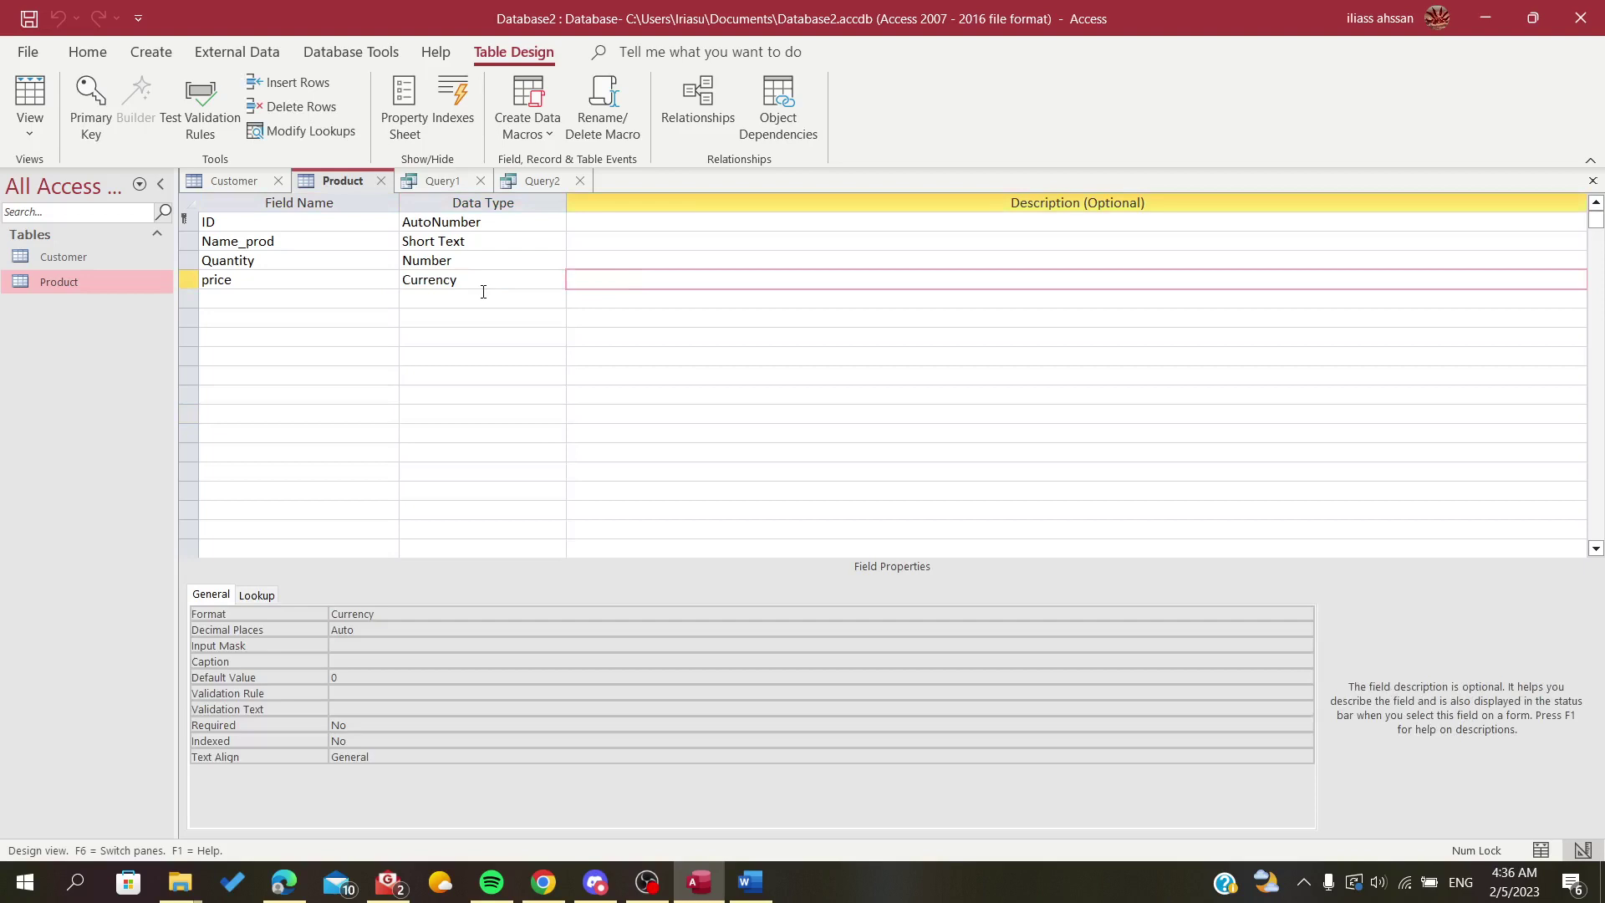